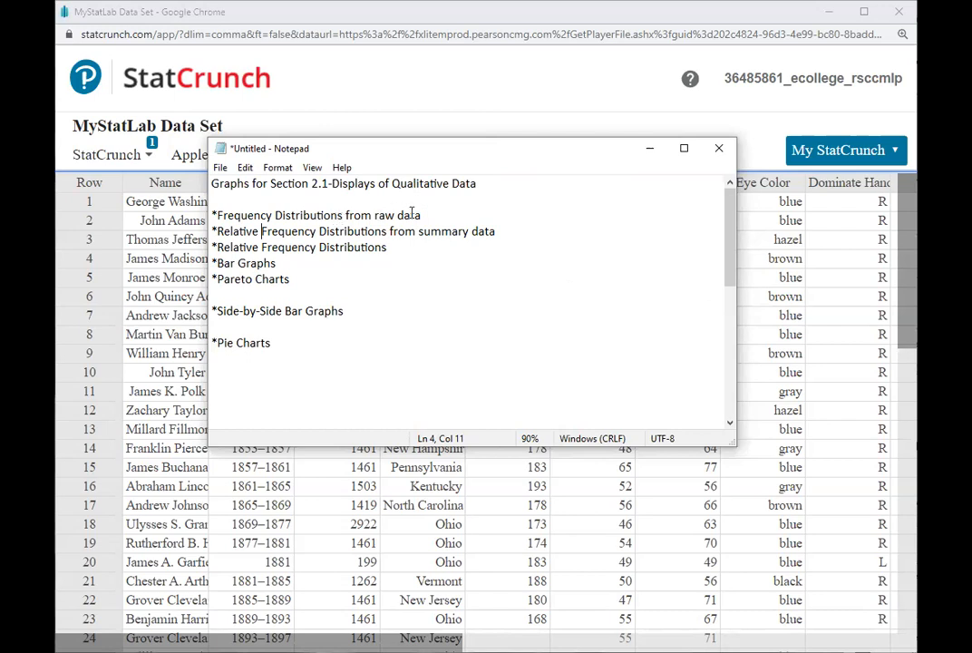
Delete the separate "*Relative Frequency Distributions" line from the Notepad outline, closing up the empty line.
{"action": "left_click_drag", "start_coordinate": [498, 233], "coordinate": [419, 232]}
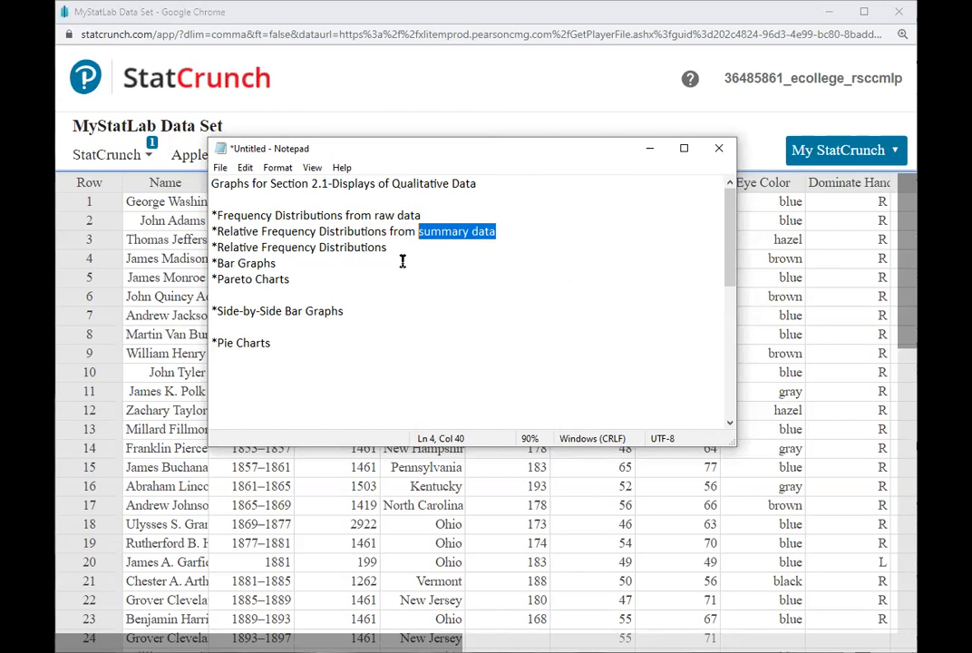
{"action": "mouse_move", "coordinate": [212, 263]}
{"action": "left_mouse_down"}
{"action": "mouse_move", "coordinate": [251, 263]}
{"action": "mouse_move", "coordinate": [213, 248]}
{"action": "left_mouse_up"}
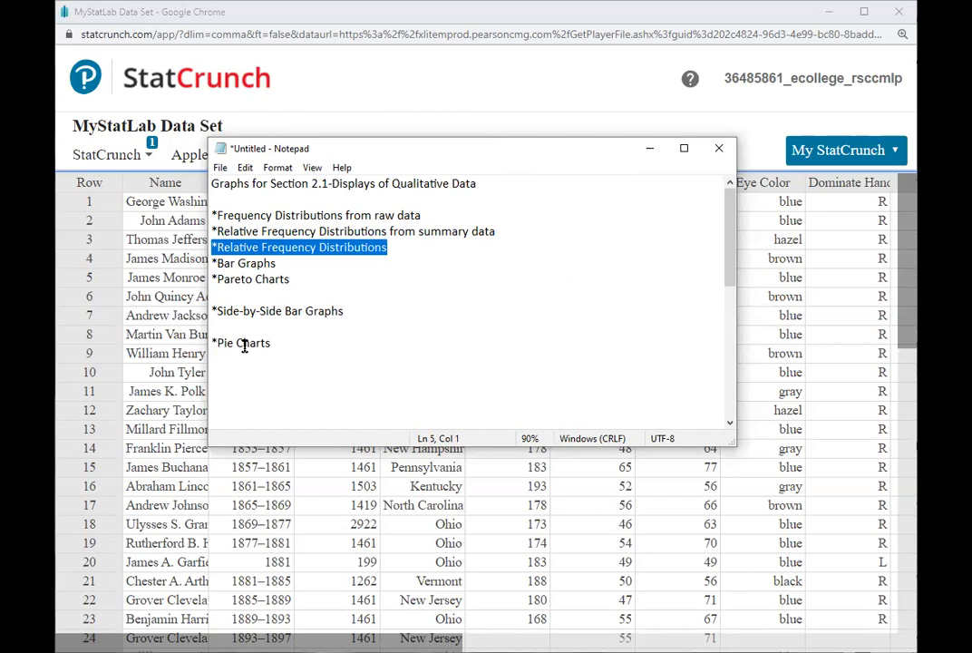
{"action": "key", "text": "Delete"}
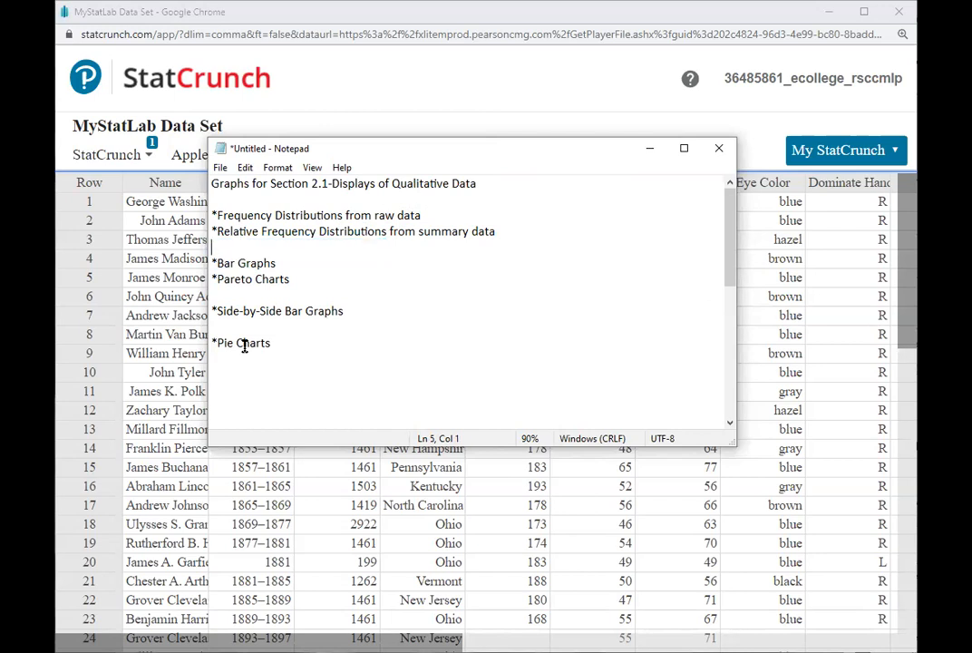
{"action": "key", "text": "Delete"}
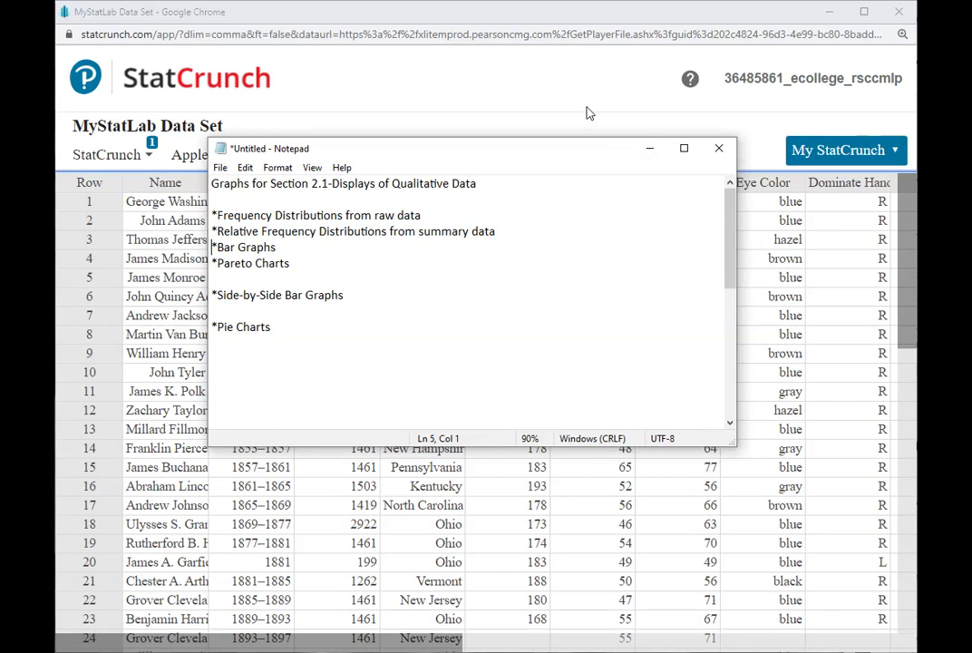
Switch to StatCrunch and look through the rows of the presidents data set.
{"action": "left_click", "coordinate": [595, 462]}
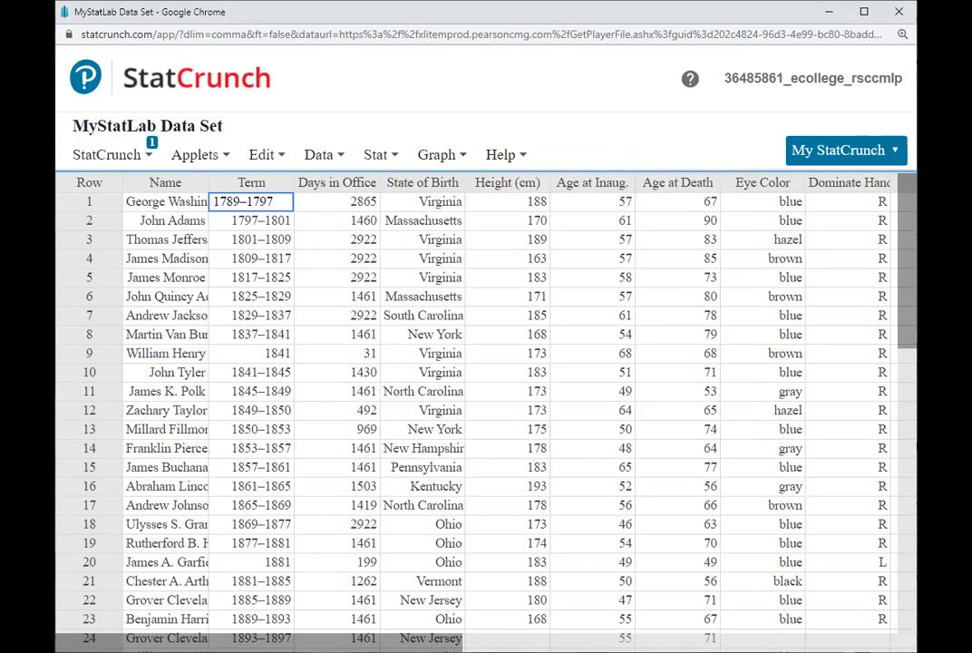
{"action": "left_click_drag", "start_coordinate": [901, 206], "coordinate": [898, 181]}
{"action": "left_click", "coordinate": [271, 205]}
{"action": "left_click_drag", "start_coordinate": [907, 244], "coordinate": [909, 191]}
{"action": "mouse_move", "coordinate": [906, 206]}
{"action": "left_mouse_down"}
{"action": "mouse_move", "coordinate": [907, 299]}
{"action": "mouse_move", "coordinate": [906, 199]}
{"action": "left_mouse_up"}
{"action": "mouse_move", "coordinate": [436, 191]}
Set up a frequency table for State of Birth, adding Cumulative frequency and Cumulative relative frequency to the selected statistics.
{"action": "left_click", "coordinate": [379, 156]}
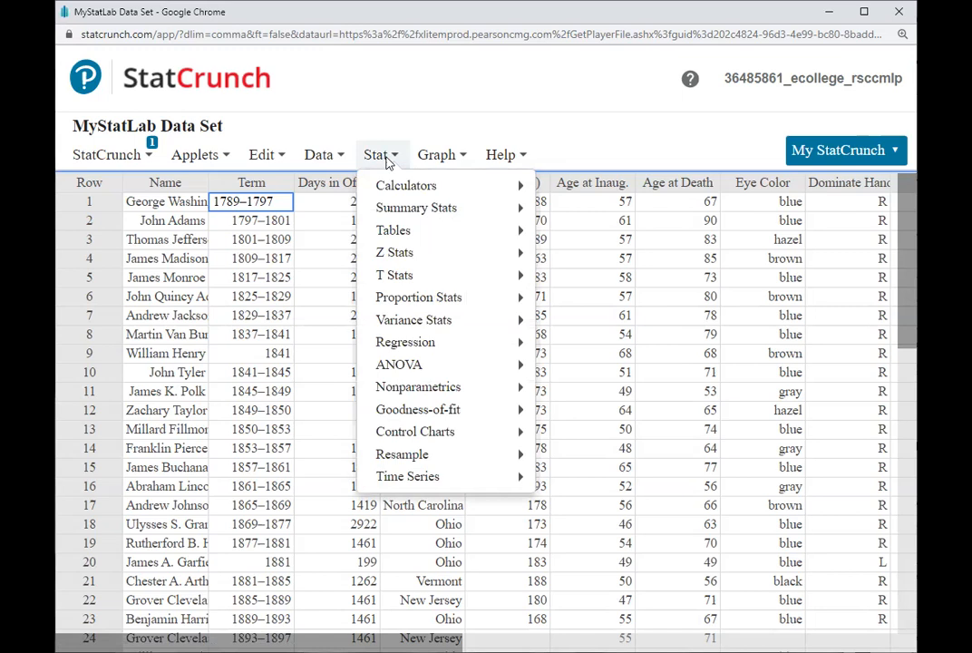
{"action": "mouse_move", "coordinate": [390, 234]}
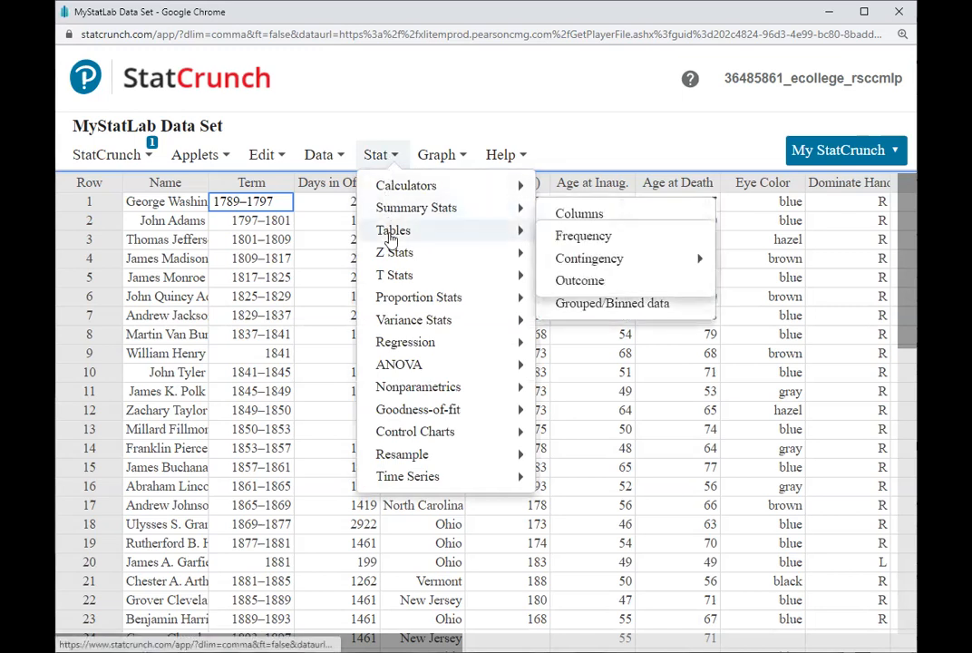
{"action": "left_click", "coordinate": [603, 240]}
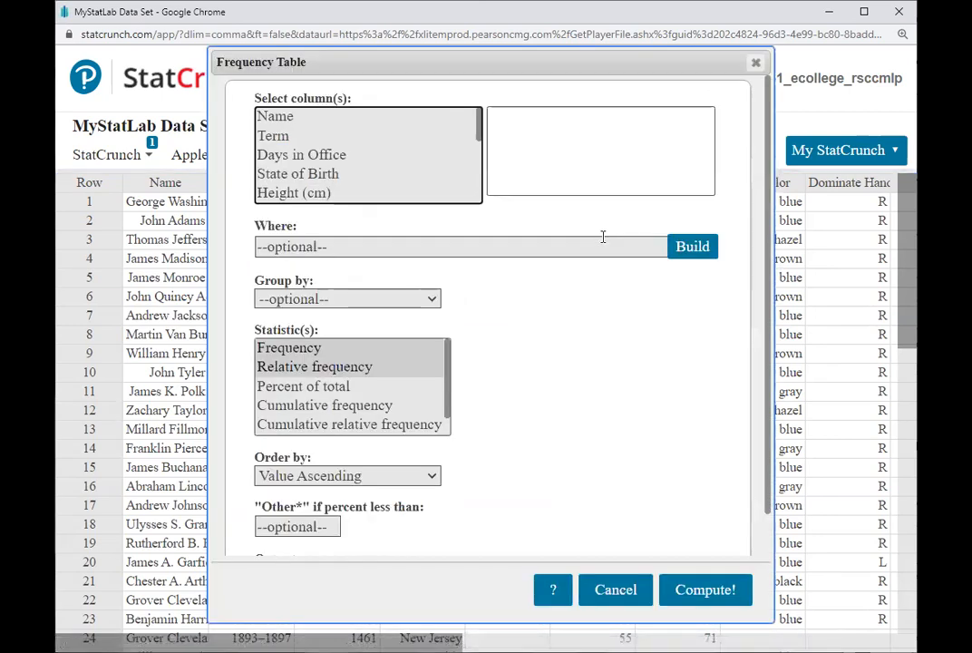
{"action": "left_click", "coordinate": [302, 173]}
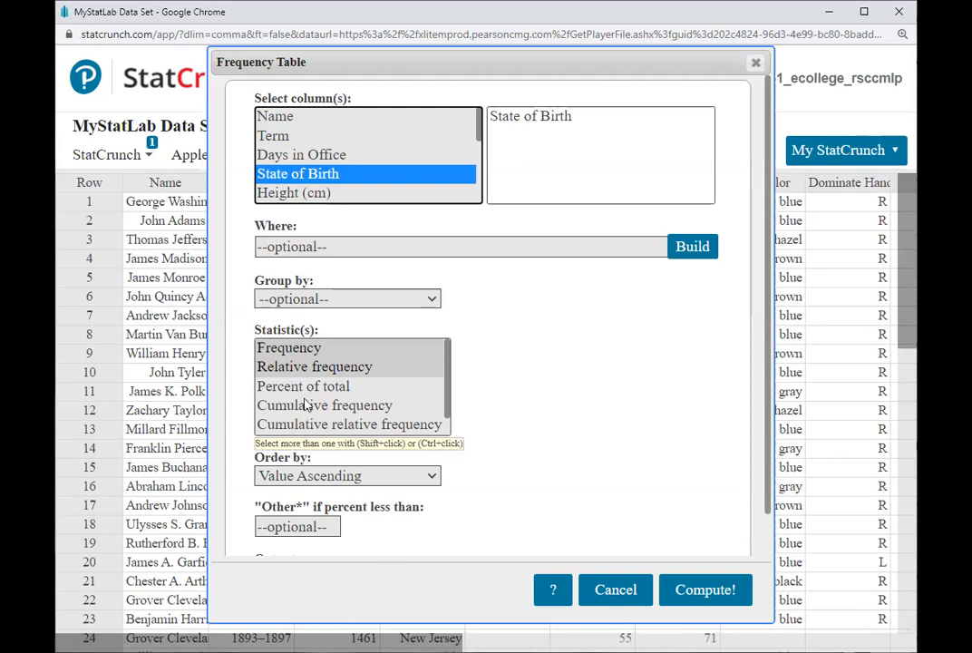
{"action": "left_click", "coordinate": [307, 408], "text": "ctrl"}
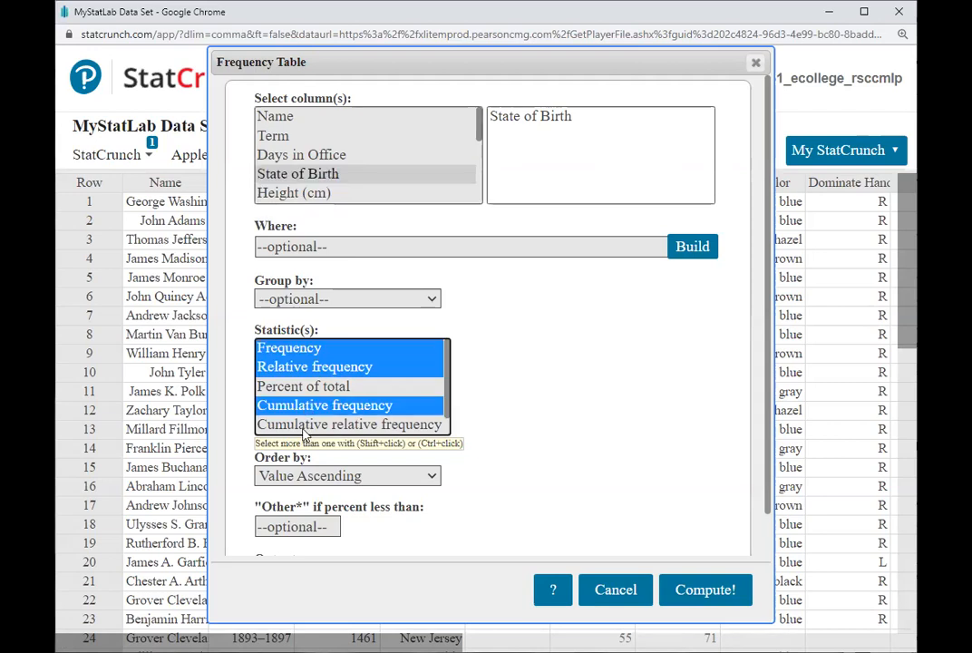
{"action": "left_click", "coordinate": [303, 428], "text": "ctrl"}
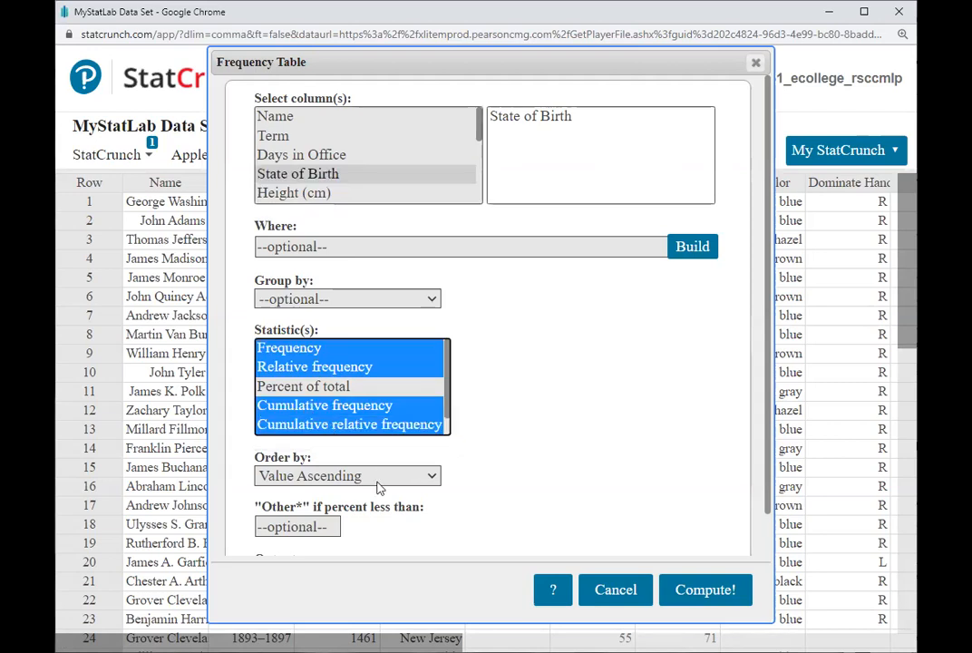
Order the frequency table by Count Descending and compute it.
{"action": "scroll", "coordinate": [533, 474], "scroll_direction": "down", "scroll_amount": 1}
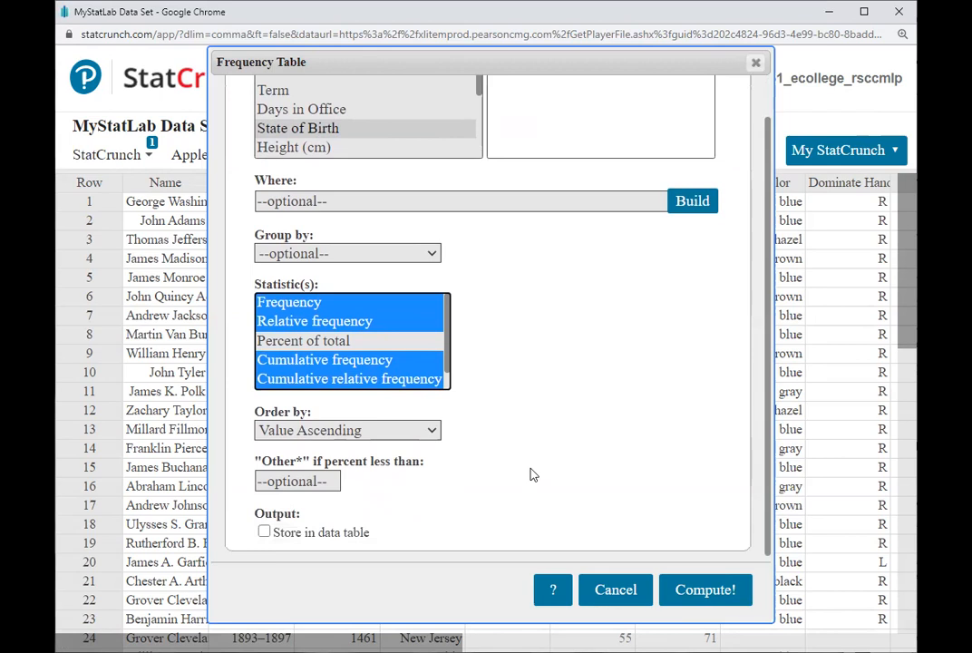
{"action": "left_click", "coordinate": [339, 433]}
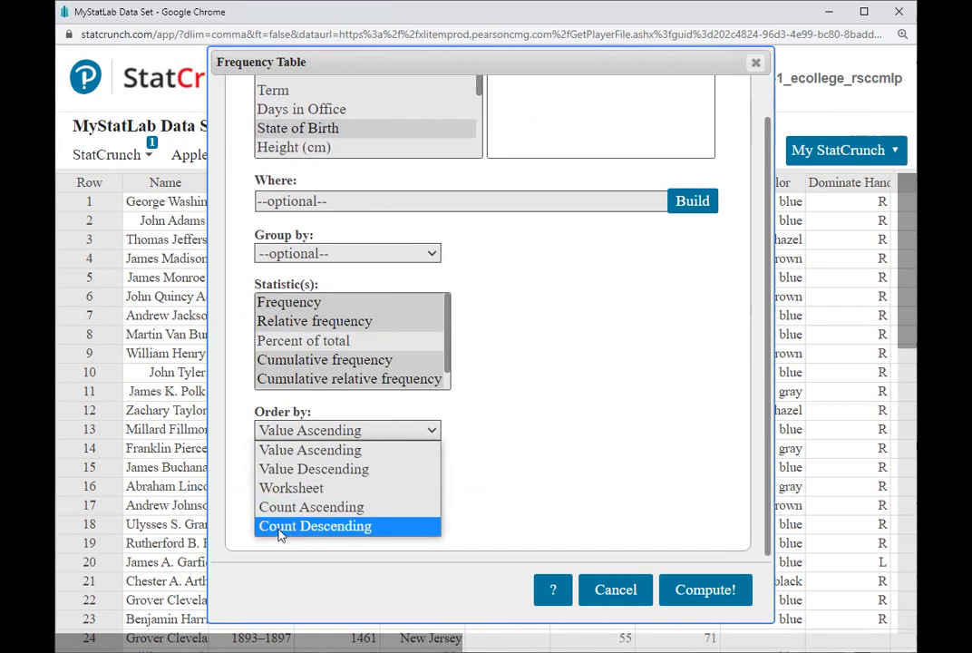
{"action": "left_click", "coordinate": [315, 527]}
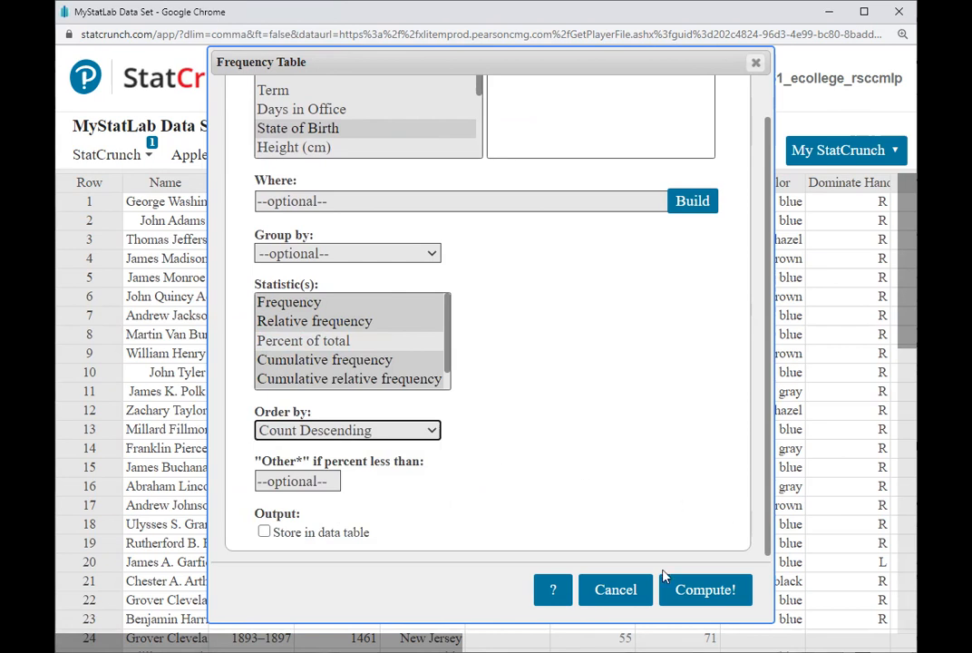
{"action": "left_click", "coordinate": [707, 591]}
Review the frequency and cumulative columns of the State of Birth results table, and close the results.
{"action": "scroll", "coordinate": [521, 420], "scroll_direction": "down", "scroll_amount": 1}
{"action": "scroll", "coordinate": [521, 420], "scroll_direction": "up", "scroll_amount": 1}
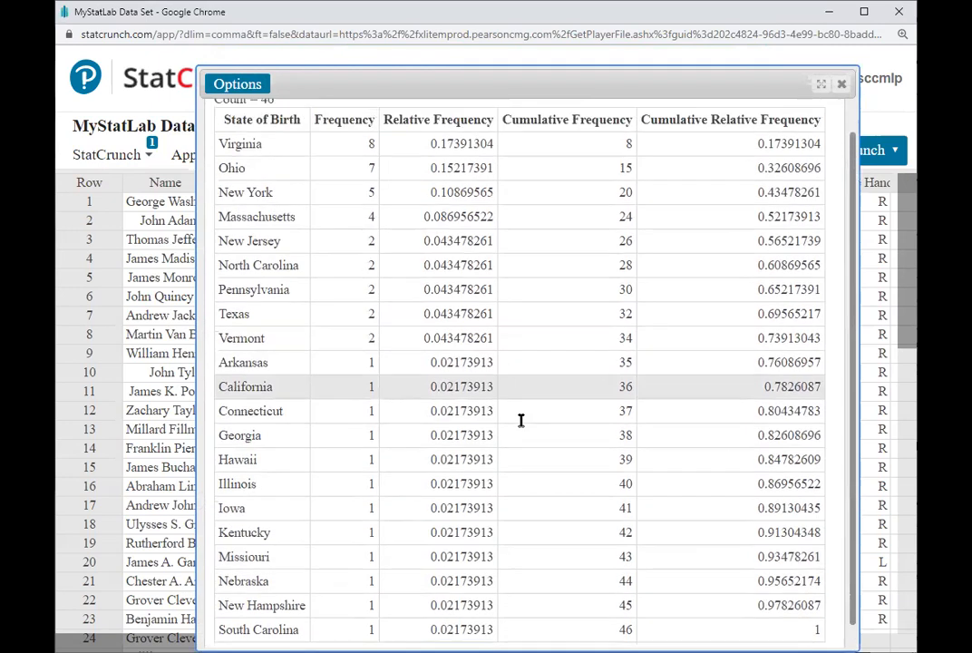
{"action": "scroll", "coordinate": [521, 420], "scroll_direction": "down", "scroll_amount": 1}
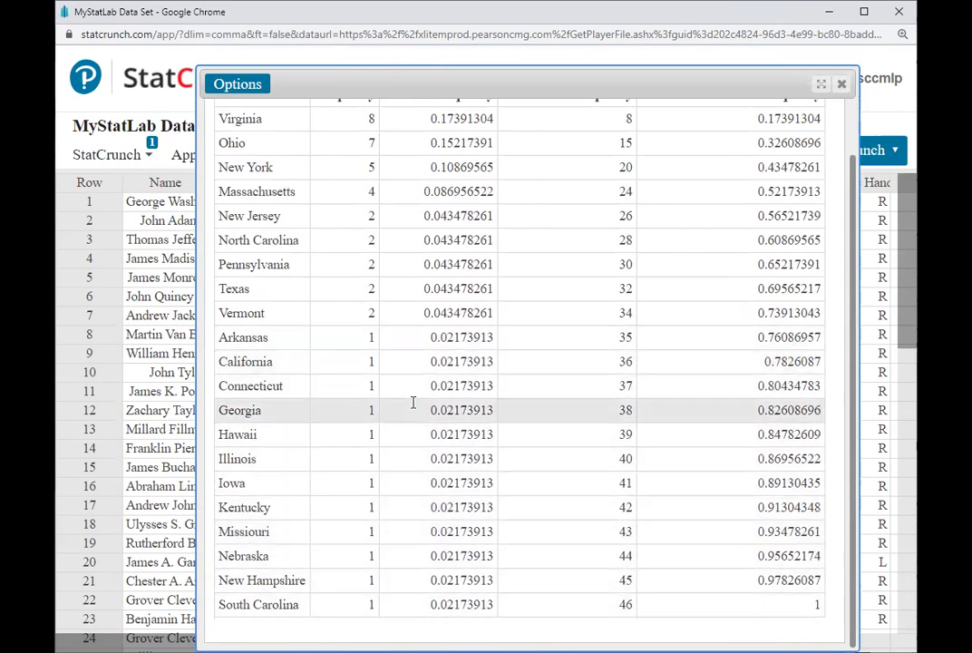
{"action": "scroll", "coordinate": [413, 402], "scroll_direction": "up", "scroll_amount": 1}
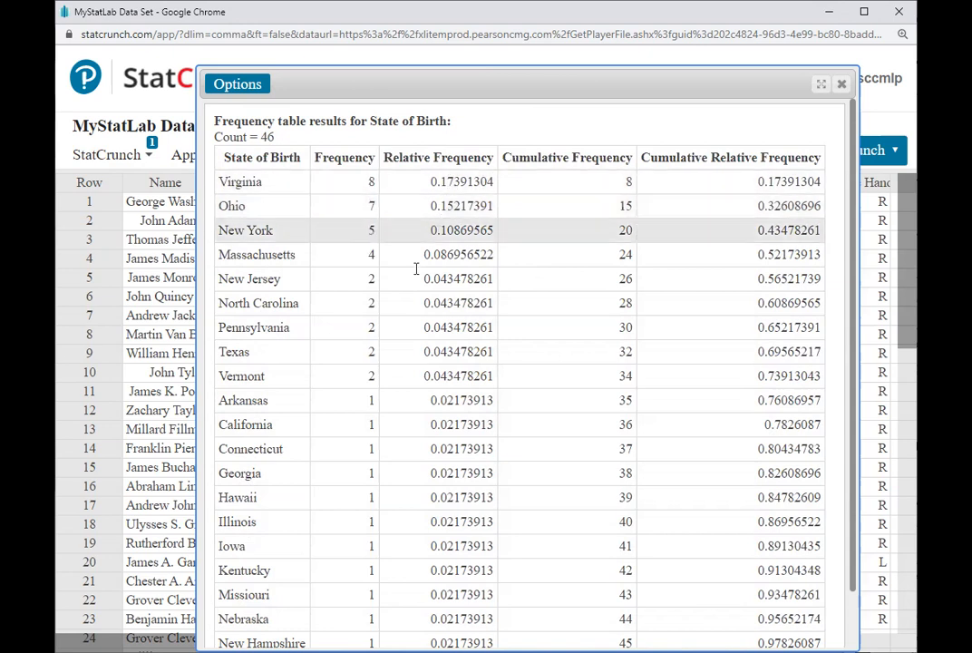
{"action": "scroll", "coordinate": [408, 303], "scroll_direction": "down", "scroll_amount": 1}
{"action": "scroll", "coordinate": [407, 303], "scroll_direction": "up", "scroll_amount": 1}
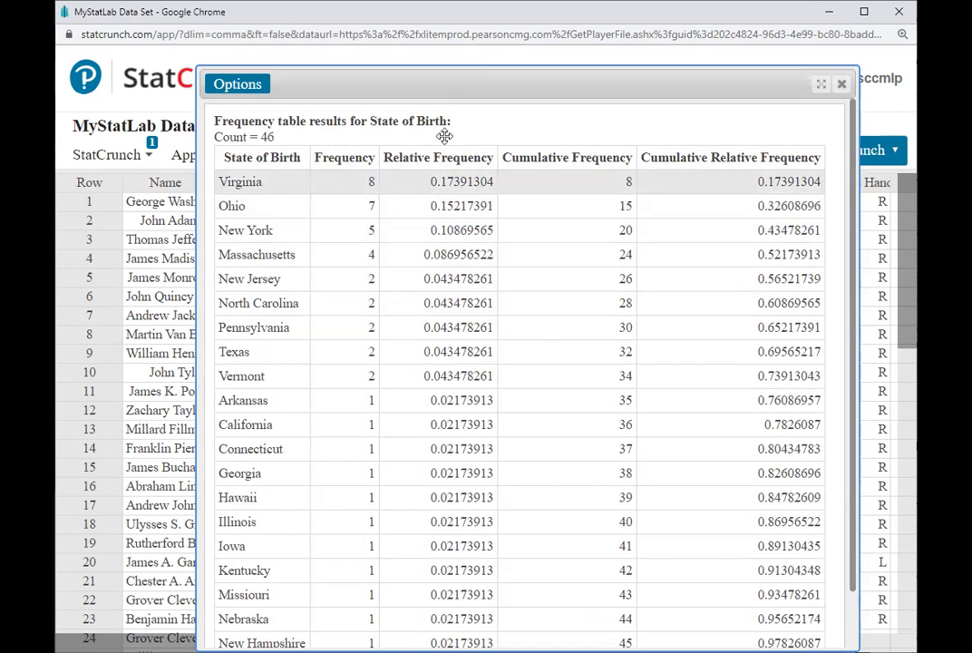
{"action": "left_click", "coordinate": [843, 85]}
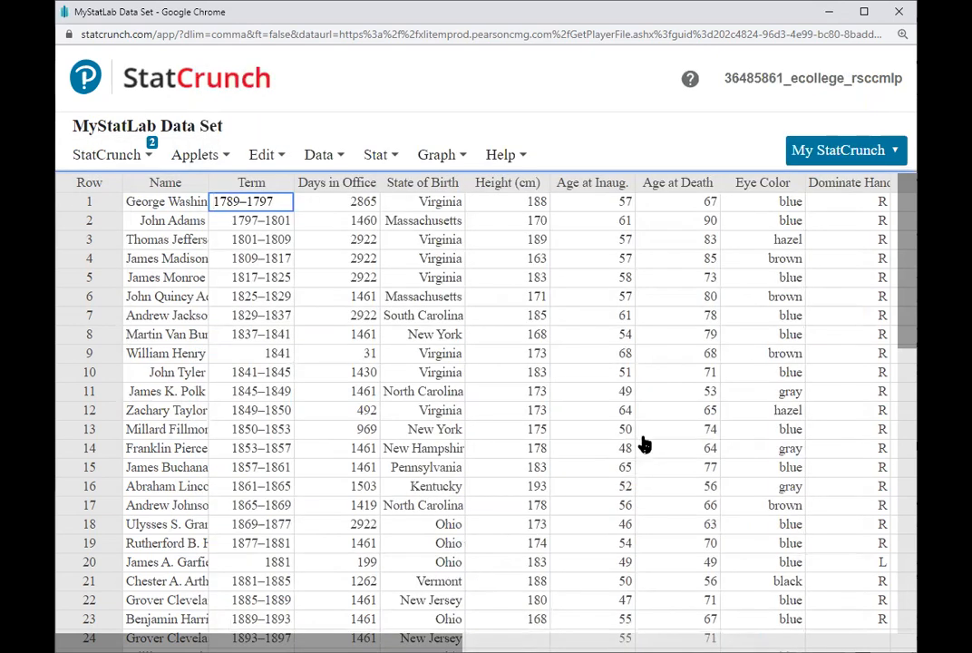
Set up a bar plot from summary data with the second Eye Color column as categories and Frequency as counts.
{"action": "scroll", "coordinate": [489, 408], "scroll_direction": "right", "scroll_amount": 6}
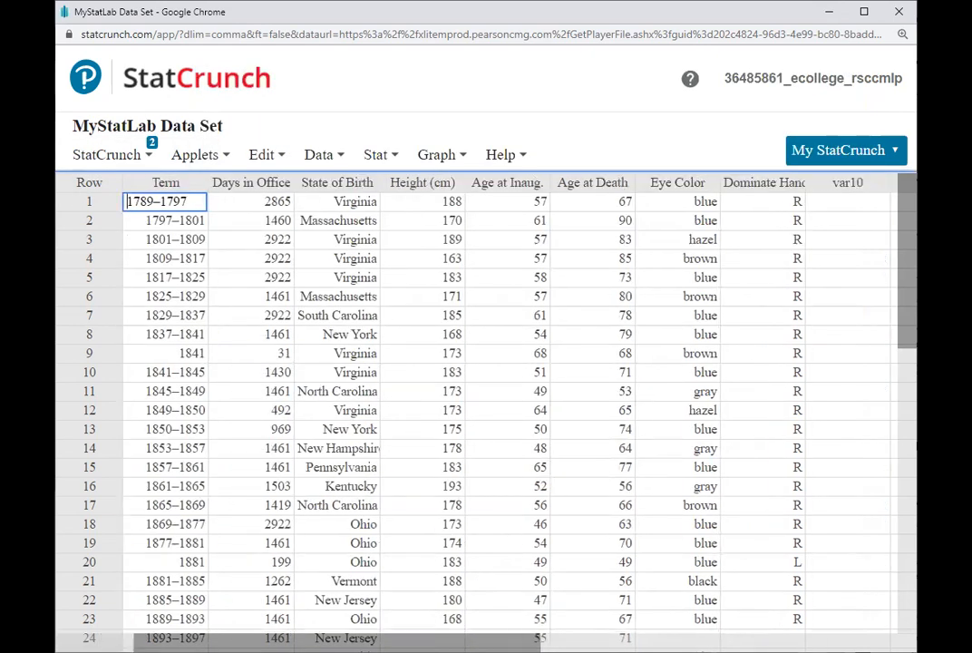
{"action": "scroll", "coordinate": [490, 409], "scroll_direction": "right", "scroll_amount": 2}
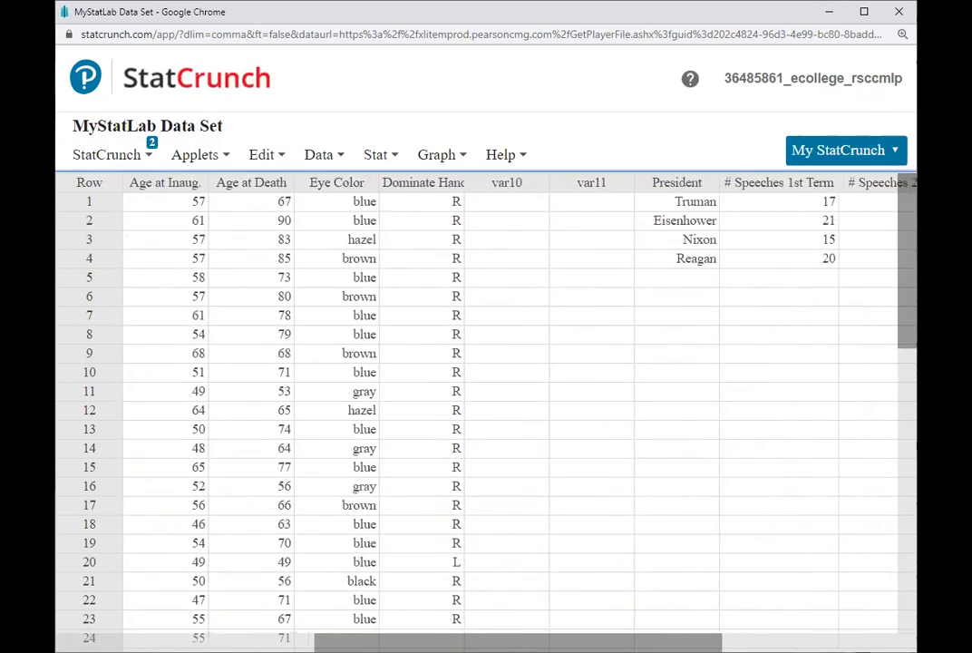
{"action": "scroll", "coordinate": [490, 408], "scroll_direction": "right", "scroll_amount": 4}
{"action": "scroll", "coordinate": [490, 408], "scroll_direction": "right", "scroll_amount": 2}
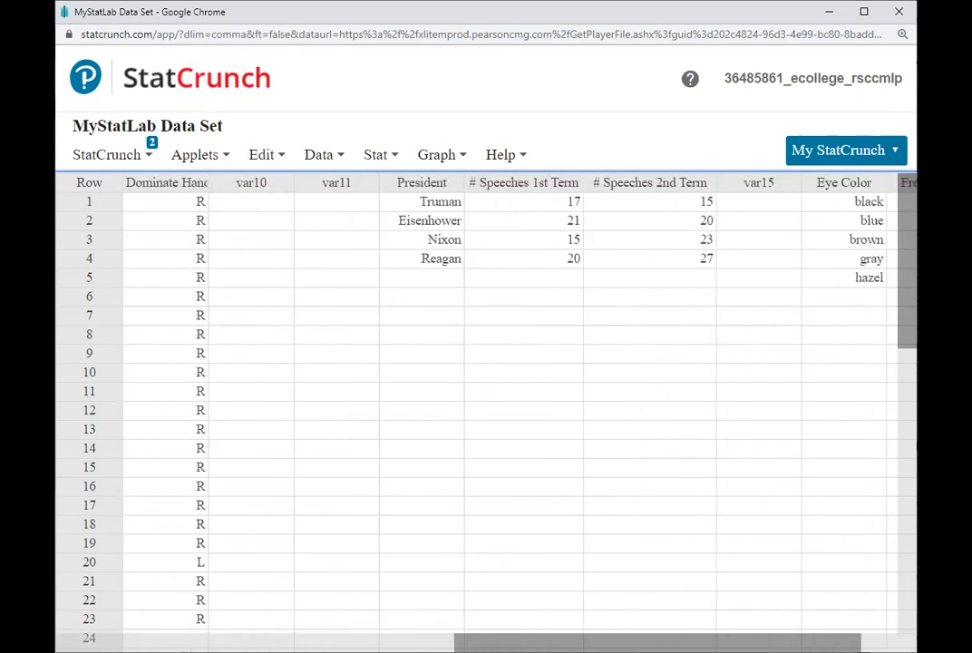
{"action": "scroll", "coordinate": [490, 408], "scroll_direction": "right", "scroll_amount": 4}
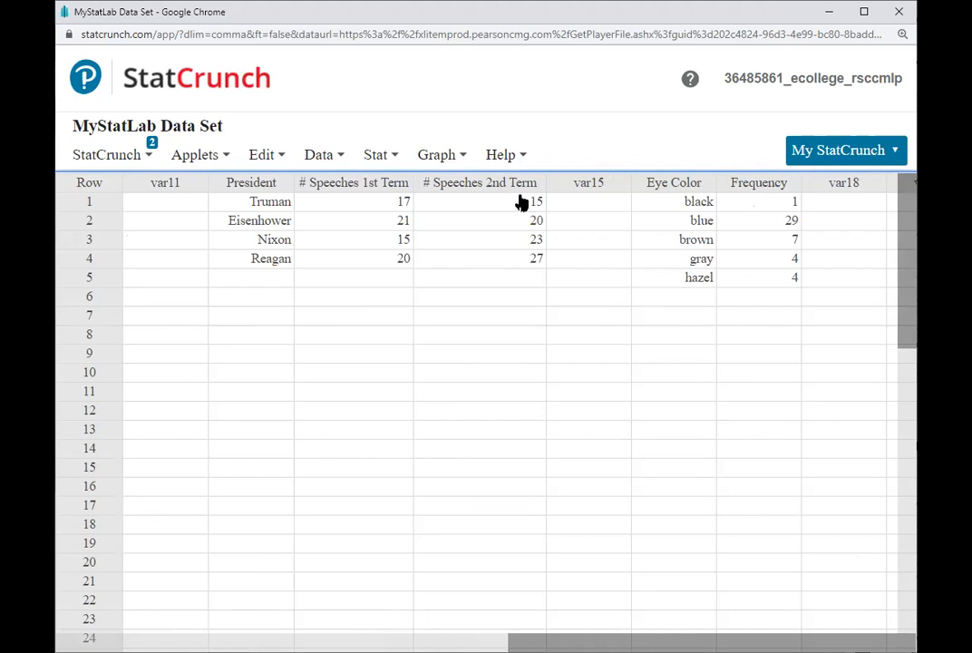
{"action": "left_click", "coordinate": [451, 158]}
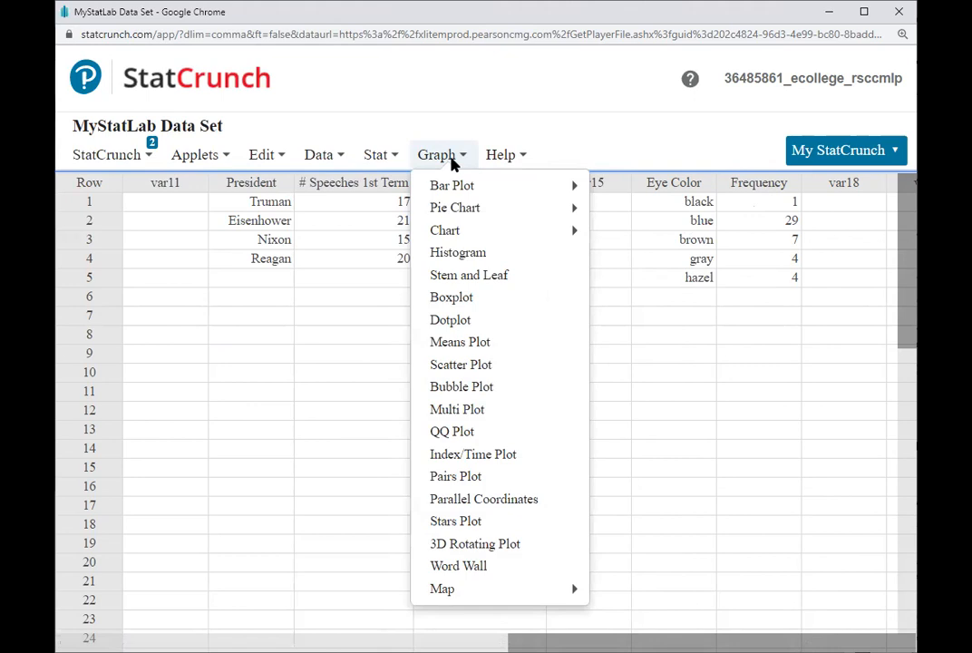
{"action": "mouse_move", "coordinate": [458, 194]}
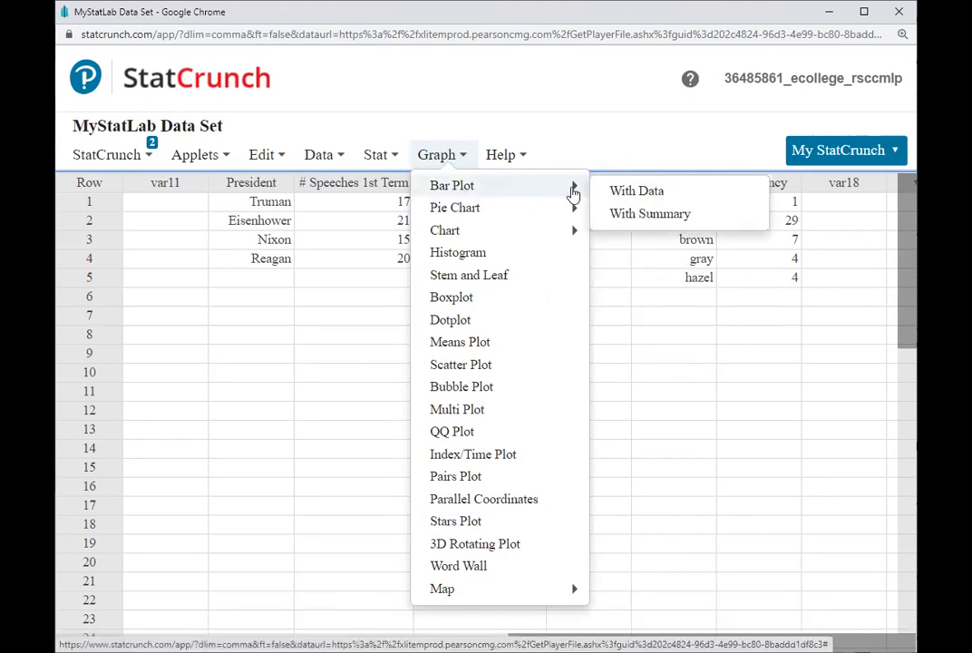
{"action": "left_click", "coordinate": [656, 221]}
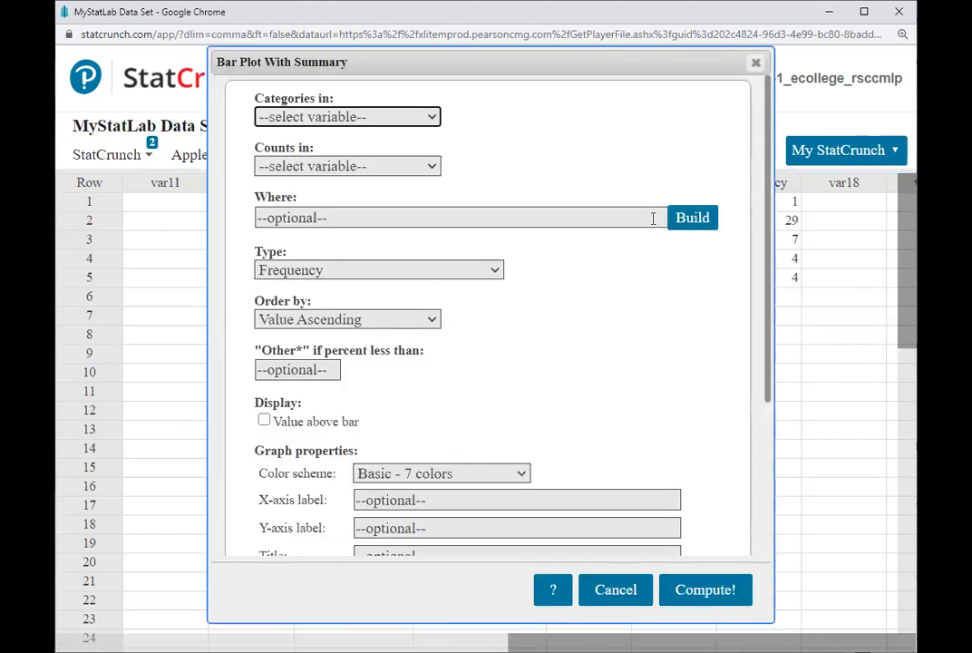
{"action": "left_click", "coordinate": [325, 119]}
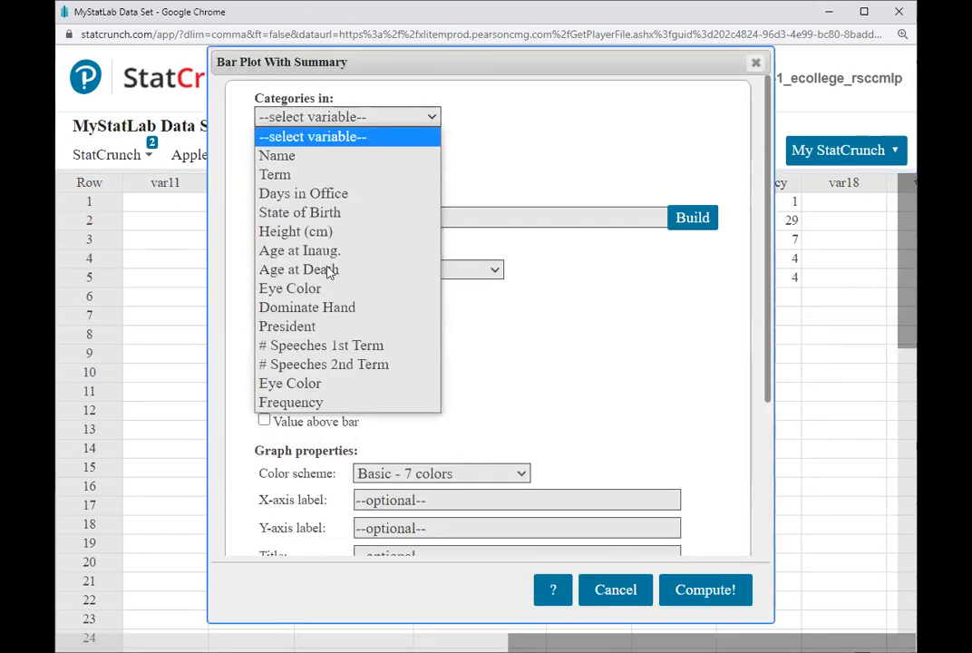
{"action": "left_click", "coordinate": [331, 391]}
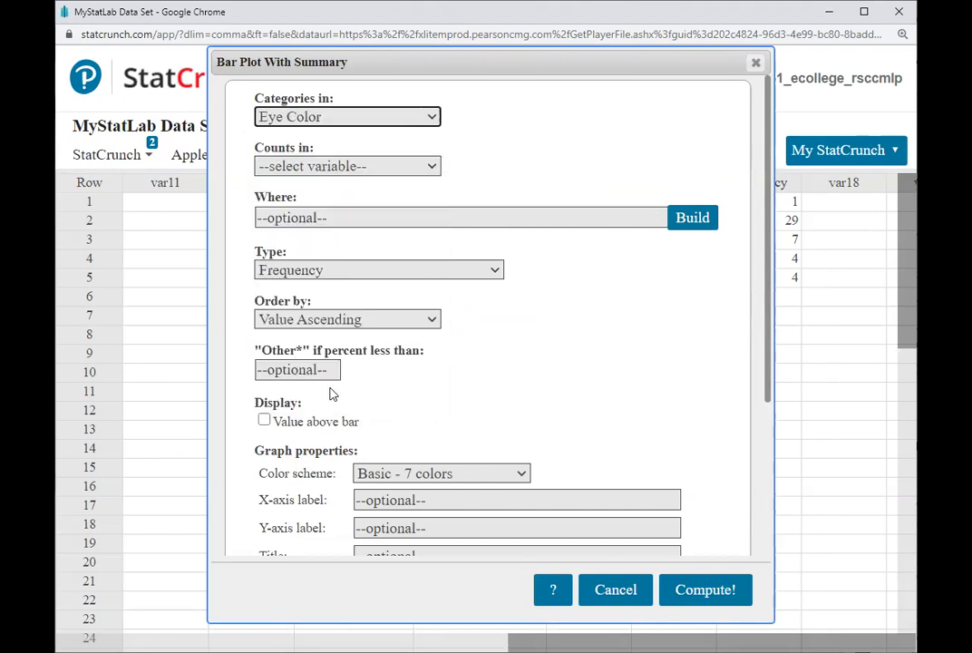
{"action": "left_click", "coordinate": [366, 167]}
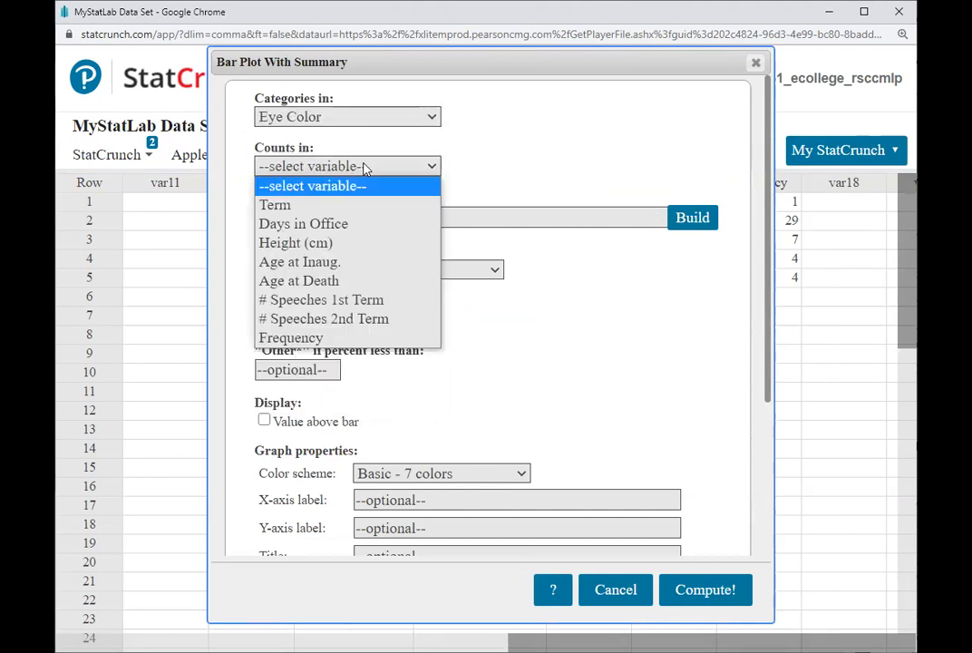
{"action": "left_click", "coordinate": [336, 337]}
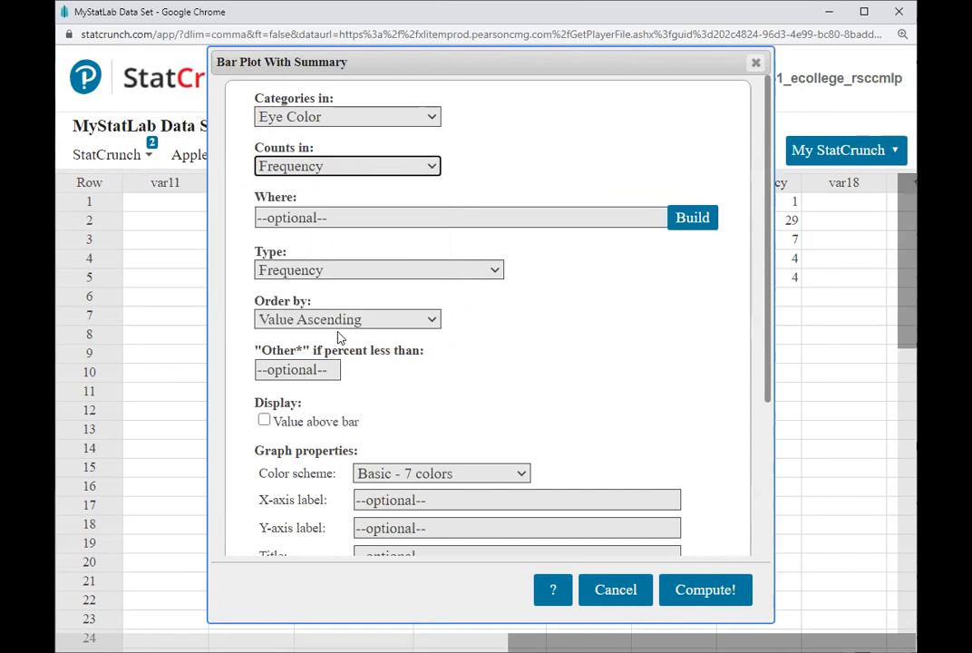
Set the bar plot's type to Relative Frequency and its order to Worksheet, keeping the summary columns in view.
{"action": "left_click", "coordinate": [333, 271]}
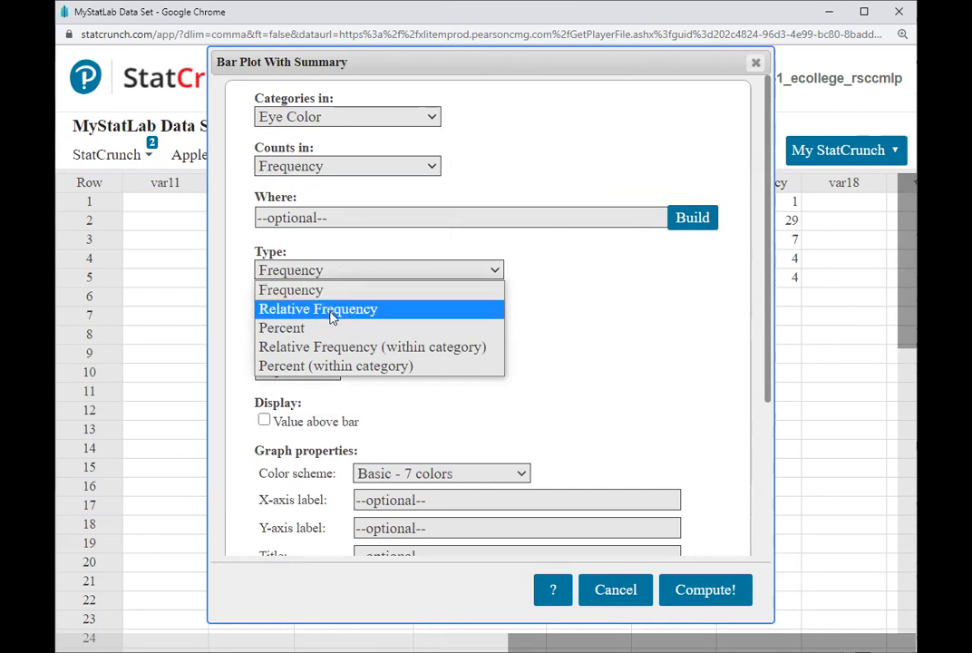
{"action": "left_click", "coordinate": [332, 310]}
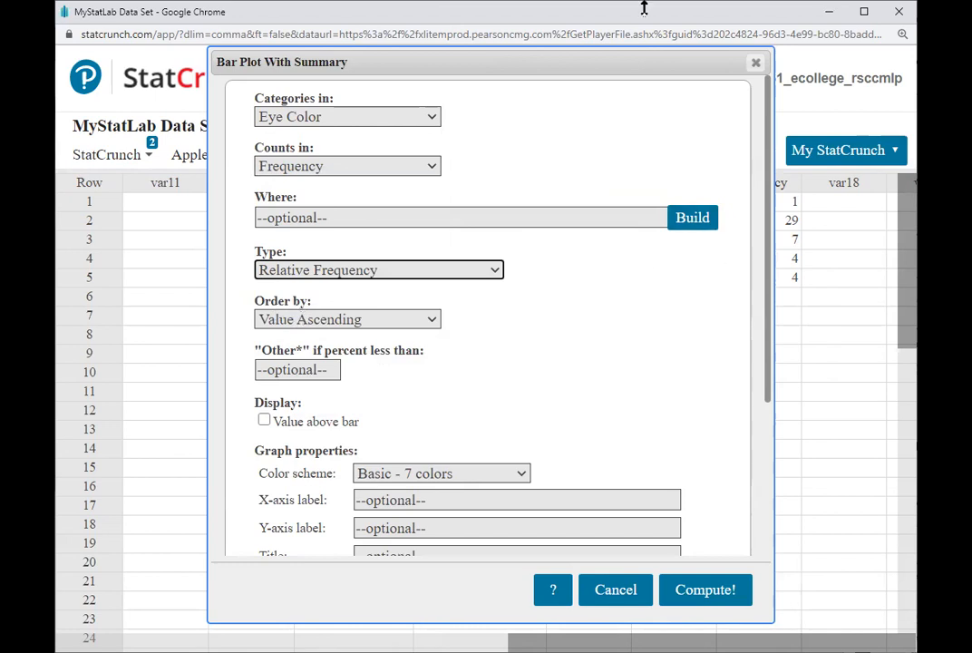
{"action": "left_click_drag", "start_coordinate": [644, 60], "coordinate": [512, 64]}
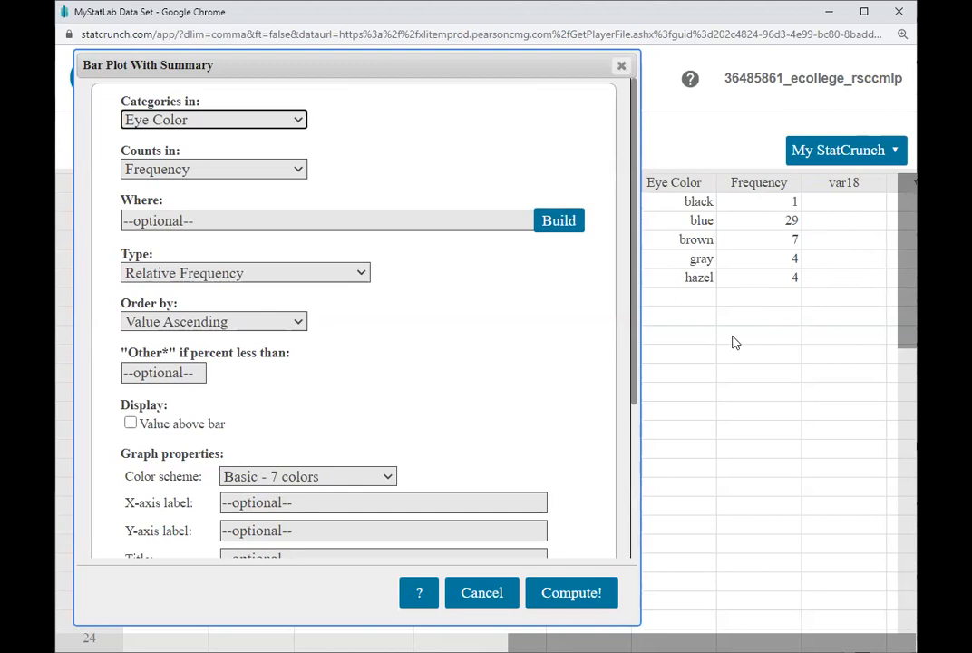
{"action": "left_click", "coordinate": [160, 324]}
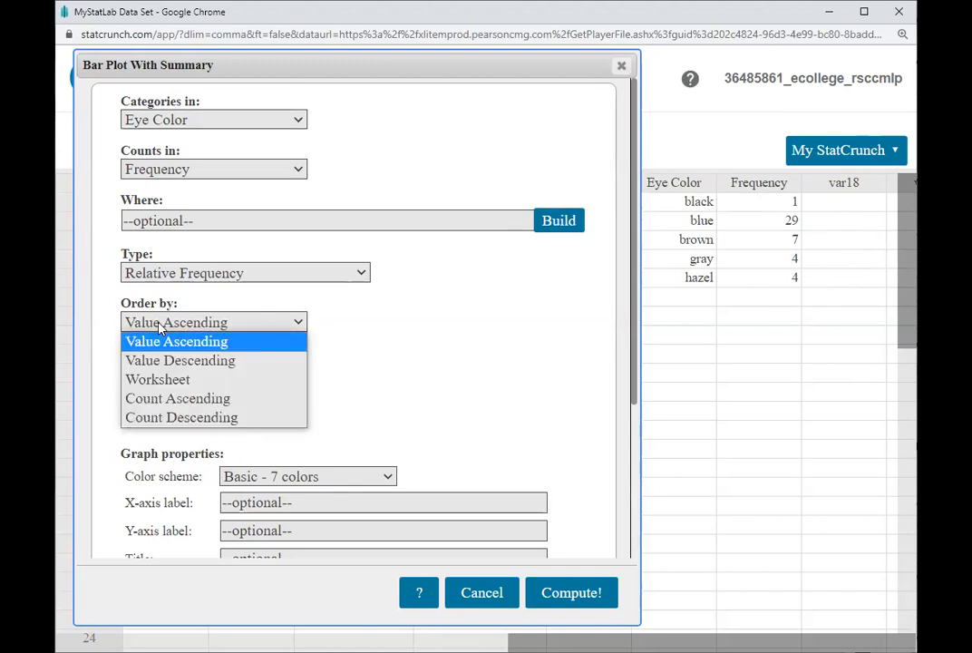
{"action": "left_click", "coordinate": [158, 381]}
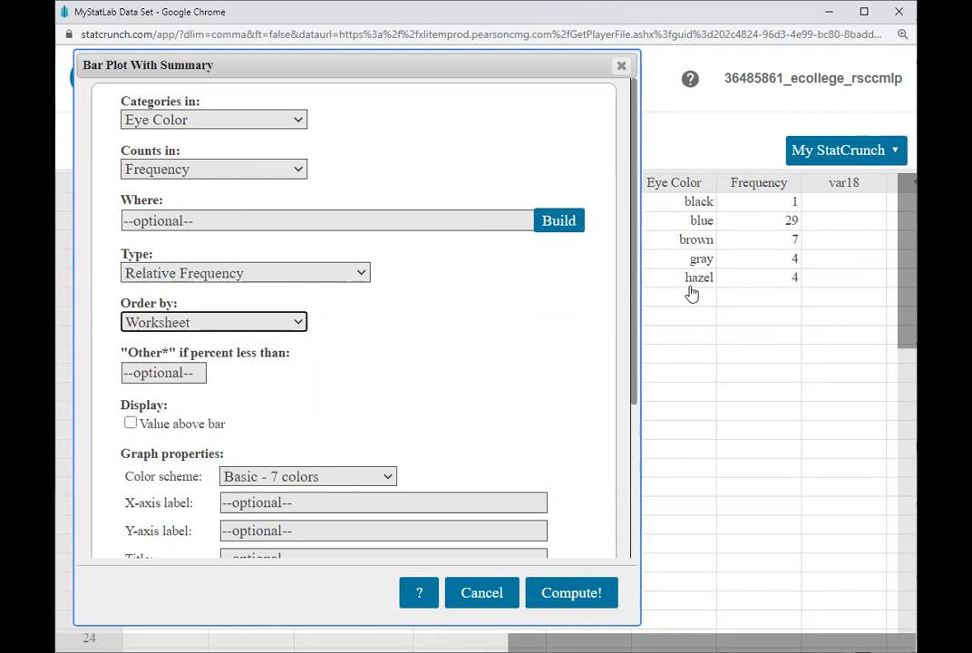
Enable values above the bars and compute the relative frequency bar plot of eye color.
{"action": "left_click", "coordinate": [130, 424]}
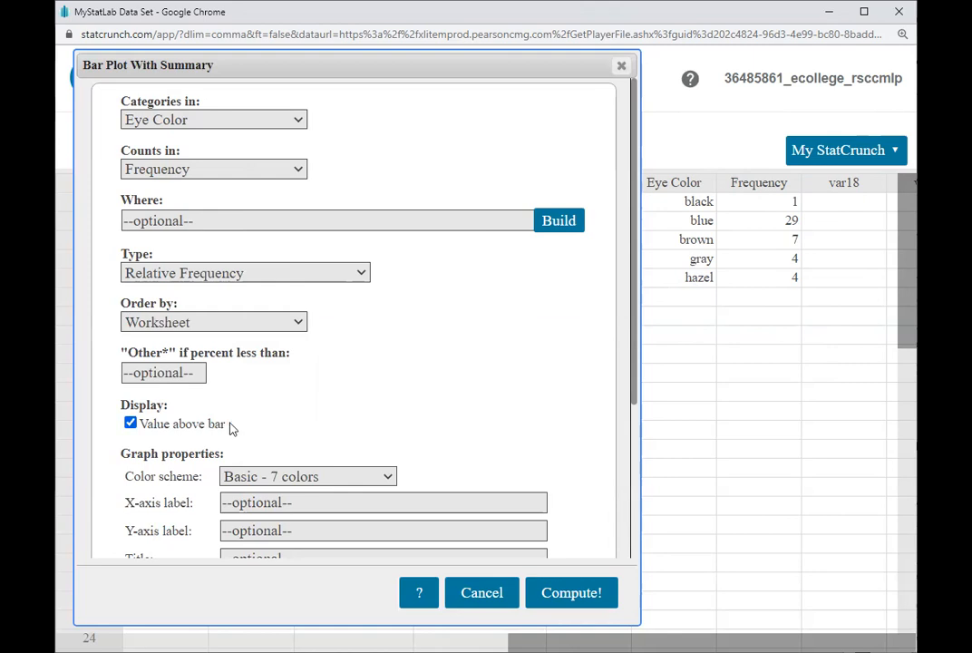
{"action": "scroll", "coordinate": [304, 402], "scroll_direction": "down", "scroll_amount": 3}
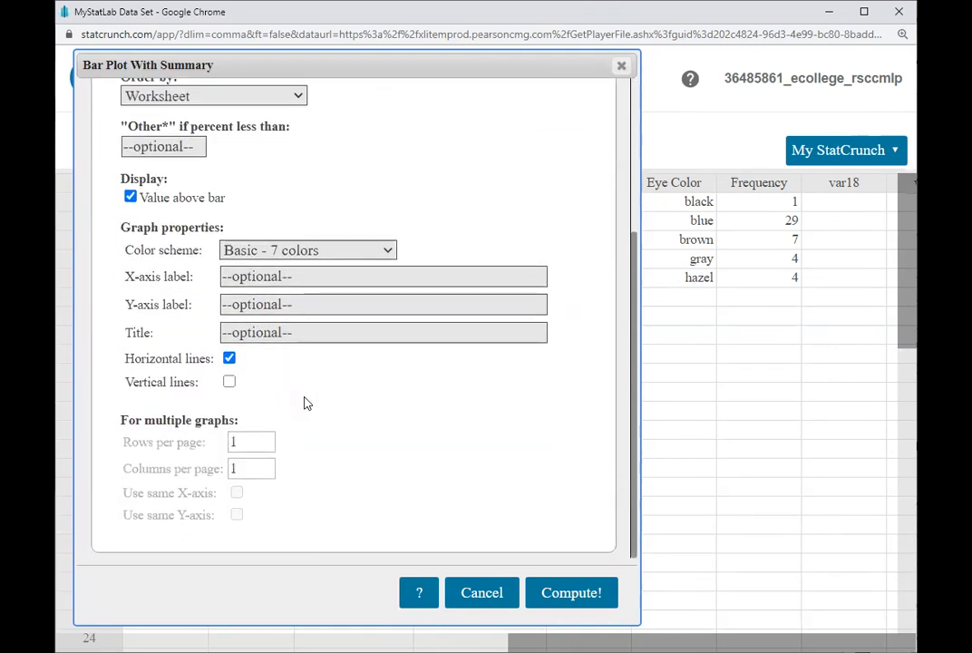
{"action": "left_click", "coordinate": [569, 593]}
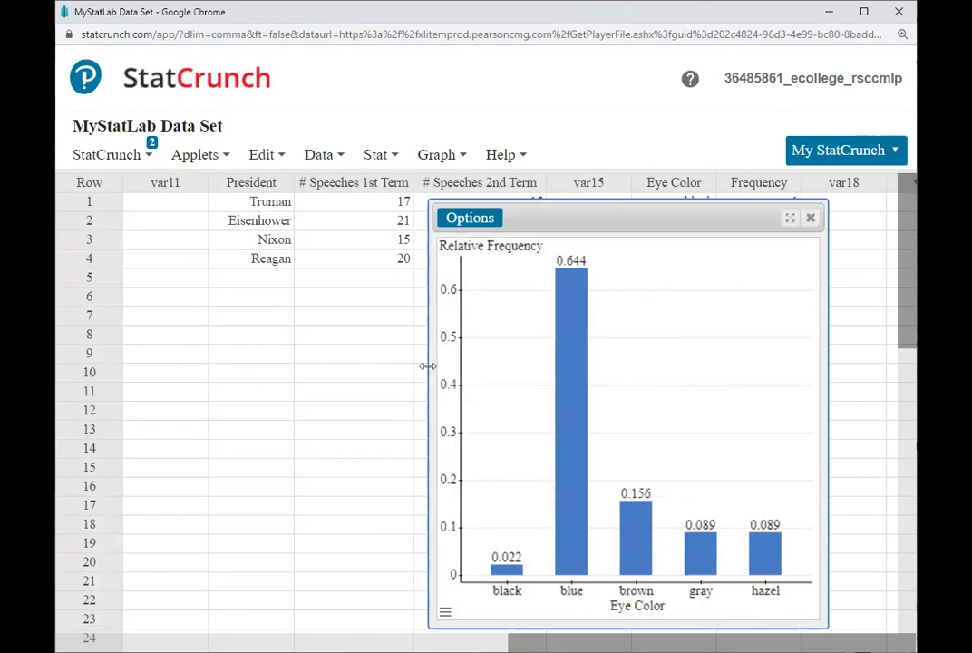
Widen the eye color bar plot, examine the relative frequencies of the blue, brown, hazel and black bars, and close the graph.
{"action": "left_click_drag", "start_coordinate": [423, 366], "coordinate": [266, 360]}
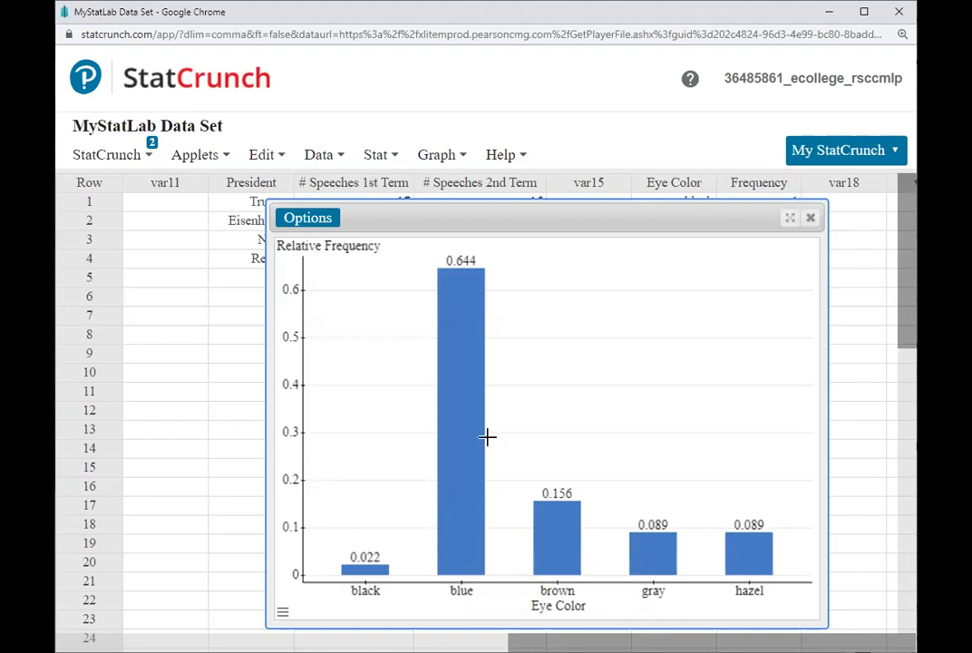
{"action": "mouse_move", "coordinate": [458, 299]}
{"action": "mouse_move", "coordinate": [559, 530]}
{"action": "mouse_move", "coordinate": [729, 548]}
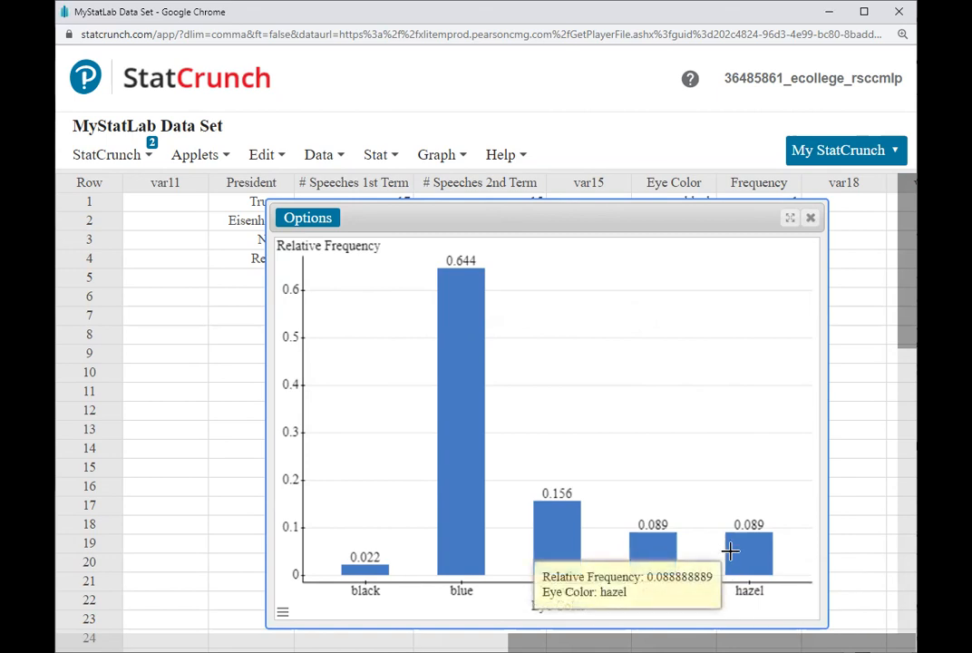
{"action": "mouse_move", "coordinate": [347, 568]}
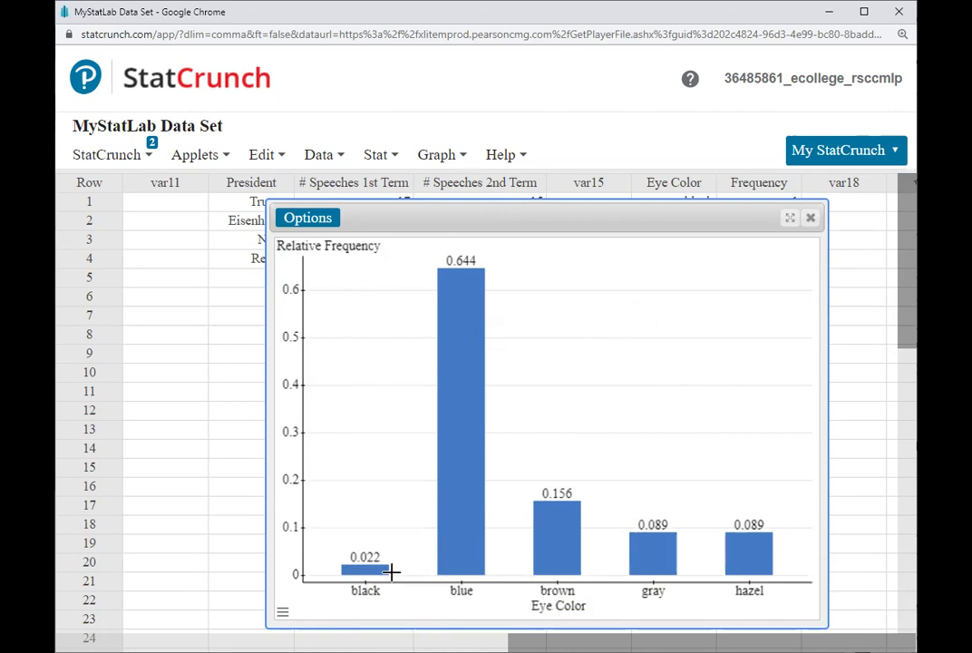
{"action": "left_click", "coordinate": [811, 220]}
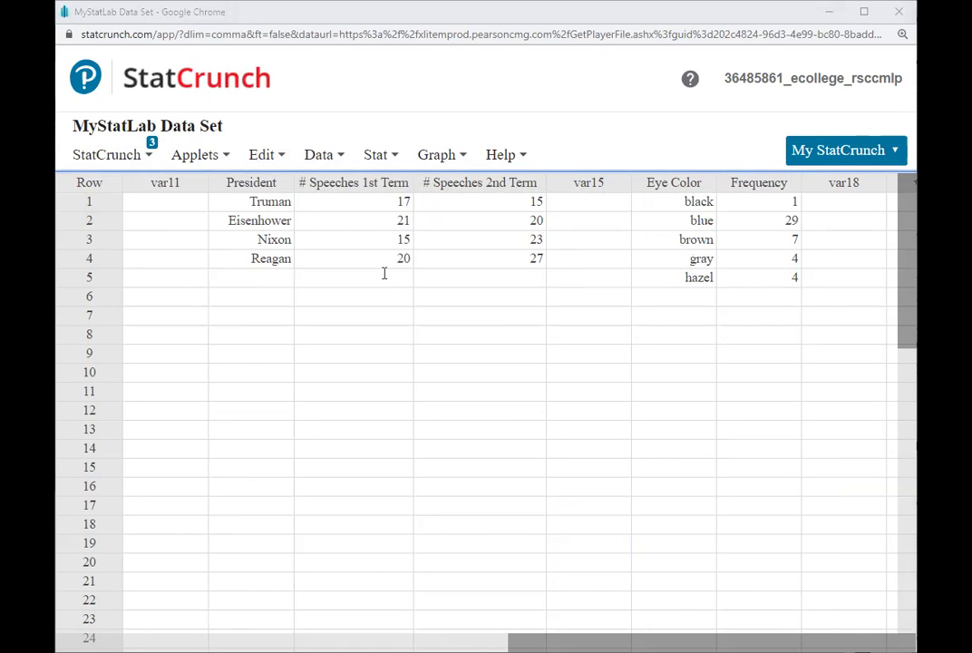
Switch to Notepad and mark Frequency Distributions, Relative Frequency Distributions and Bar Graphs as covered with a closing asterisk.
{"action": "key", "text": "alt+Tab"}
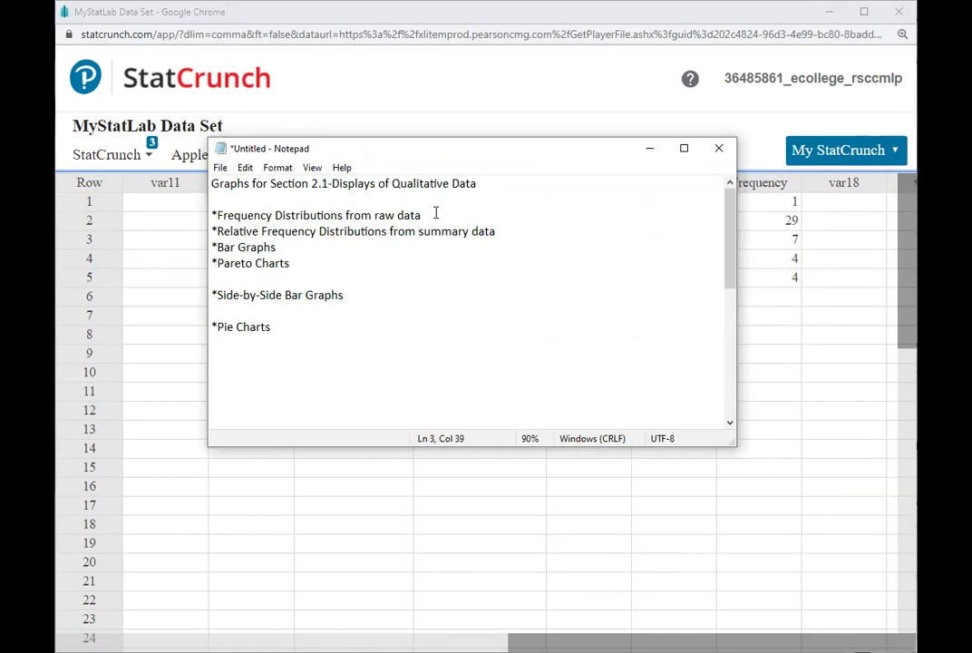
{"action": "type", "text": "*"}
{"action": "left_click", "coordinate": [502, 231]}
{"action": "type", "text": "*"}
{"action": "left_click", "coordinate": [280, 246]}
Add the note "(displays the bars in order from largest frequency to smallest frequncy)" after Pareto Charts.
{"action": "type", "text": "(displays the bars in or"}
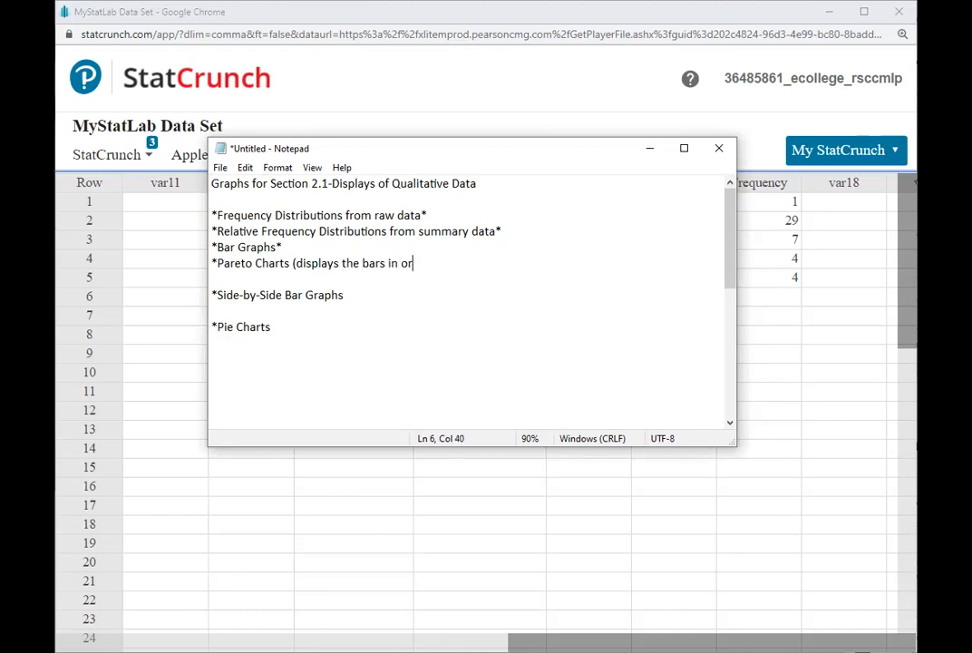
{"action": "type", "text": "der from largest frequency to sm"}
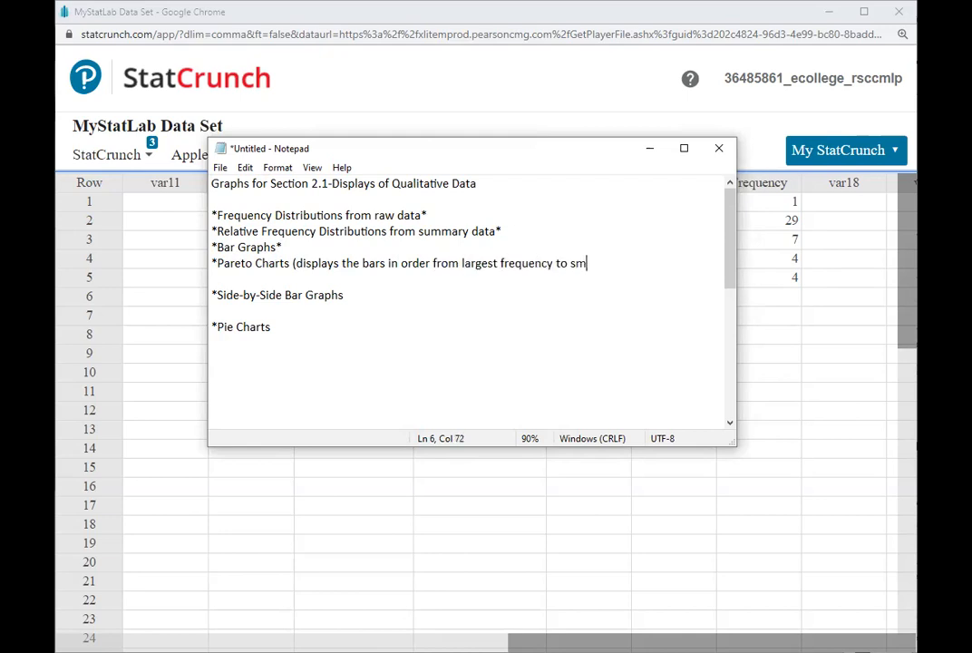
{"action": "type", "text": "allest frequncy"}
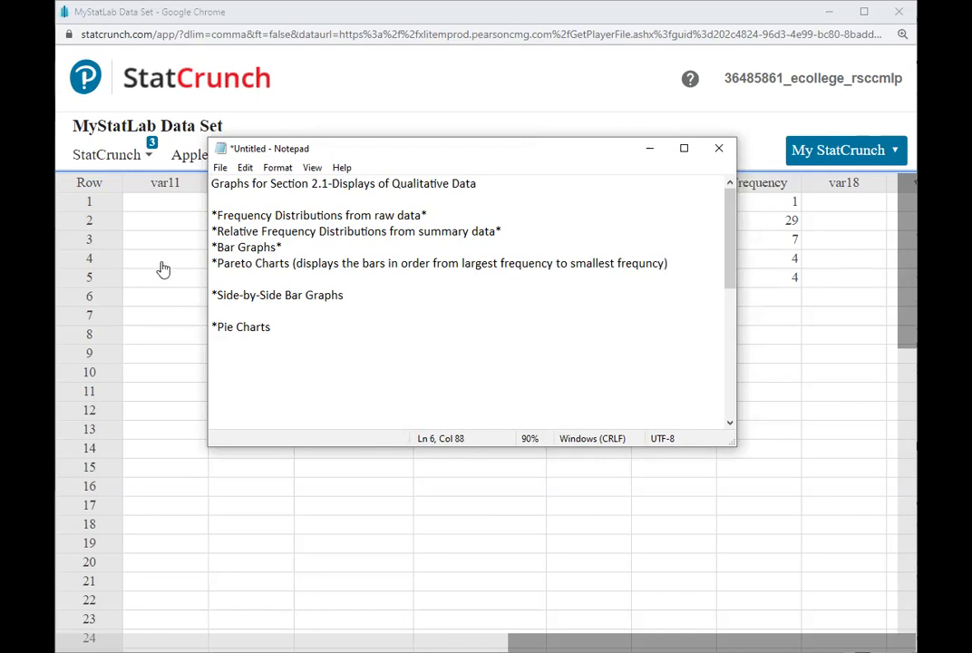
Switch back to StatCrunch, reopen the hidden Bar Plot With Summary result for Frequency, Eye Color, and open its settings for editing.
{"action": "left_click", "coordinate": [760, 285]}
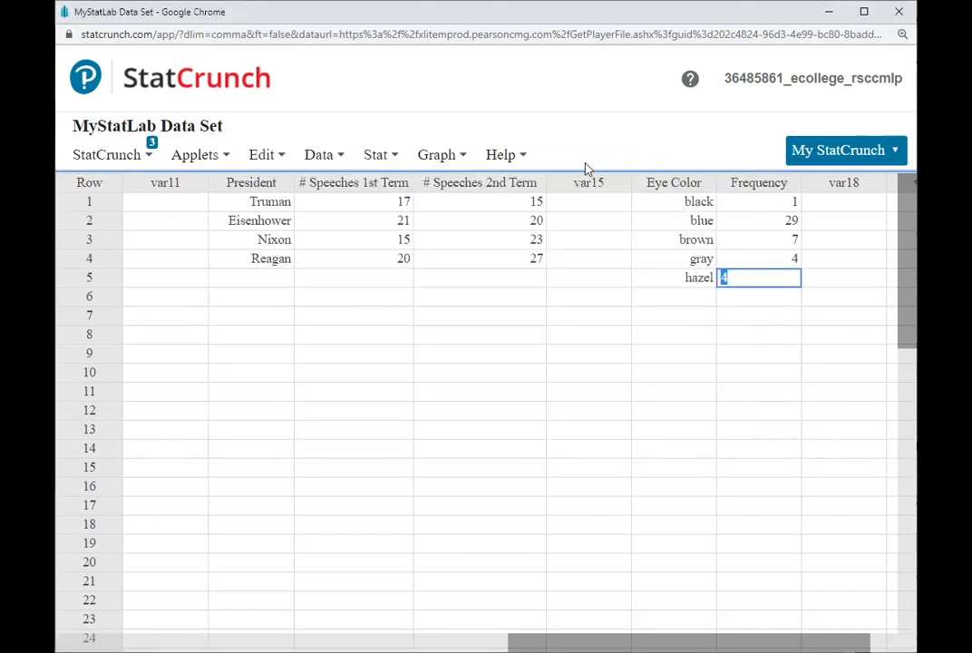
{"action": "left_click", "coordinate": [136, 164]}
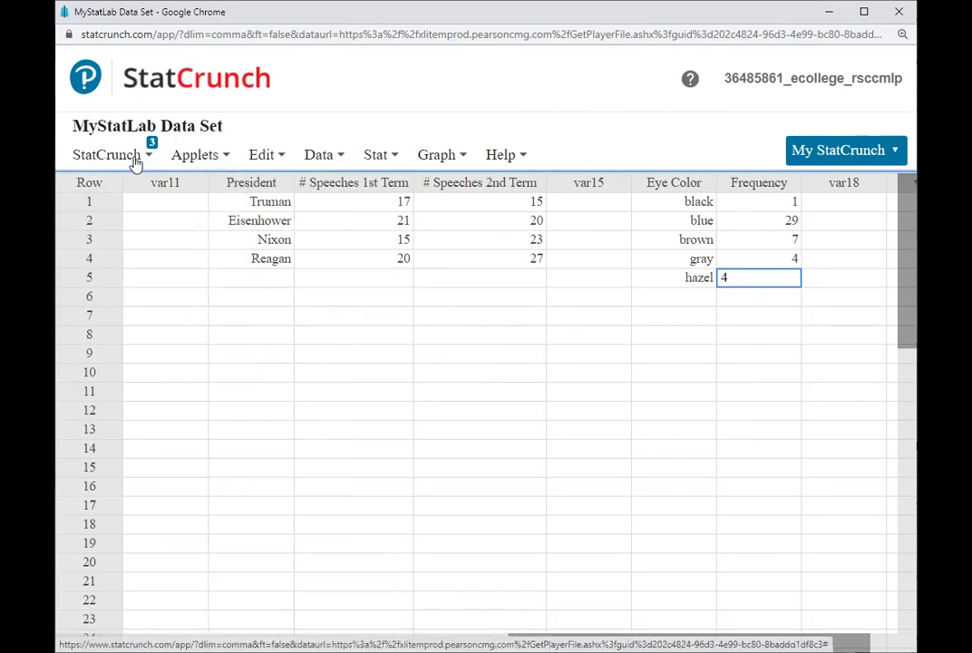
{"action": "left_click", "coordinate": [136, 161]}
{"action": "mouse_move", "coordinate": [169, 236]}
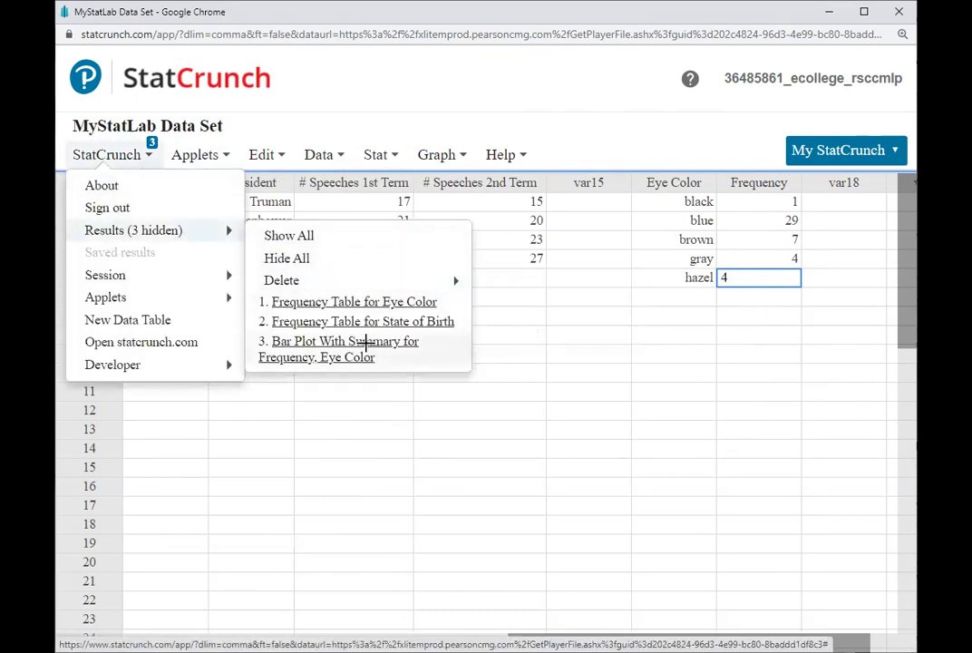
{"action": "left_click", "coordinate": [366, 343]}
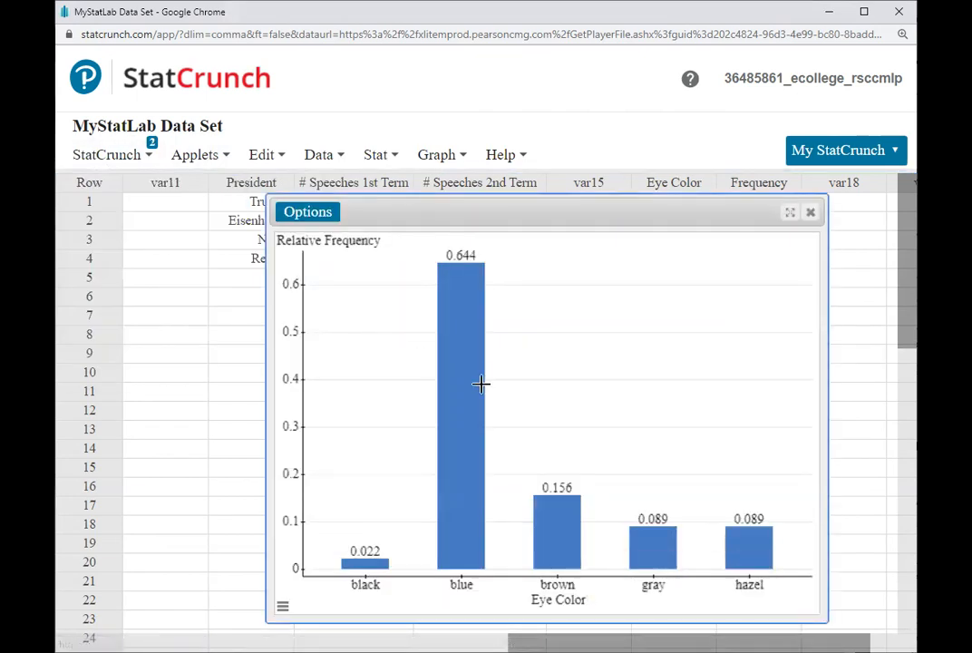
{"action": "left_click", "coordinate": [308, 215]}
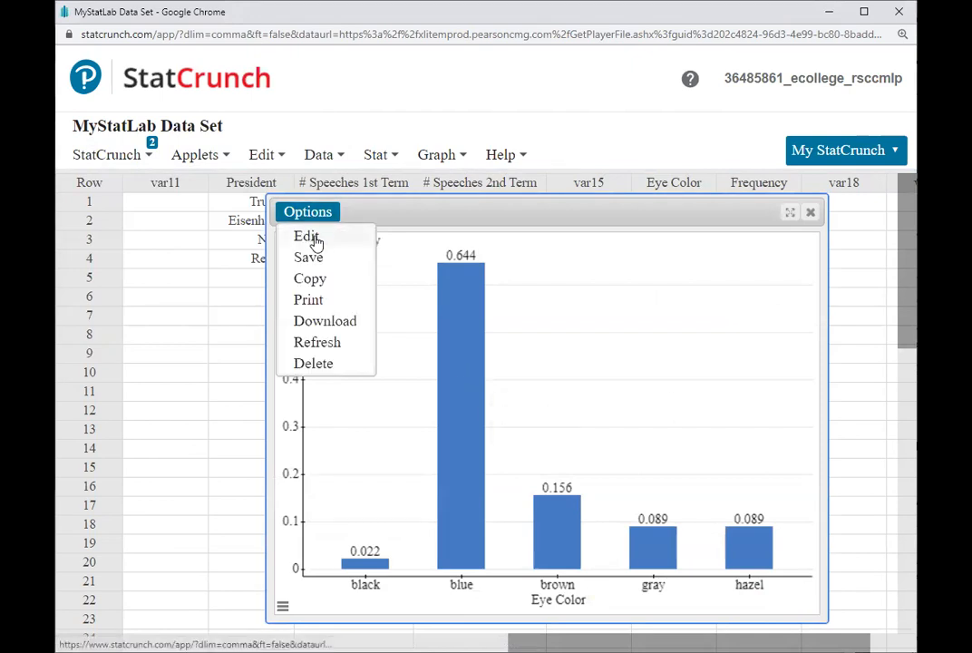
{"action": "left_click", "coordinate": [314, 239]}
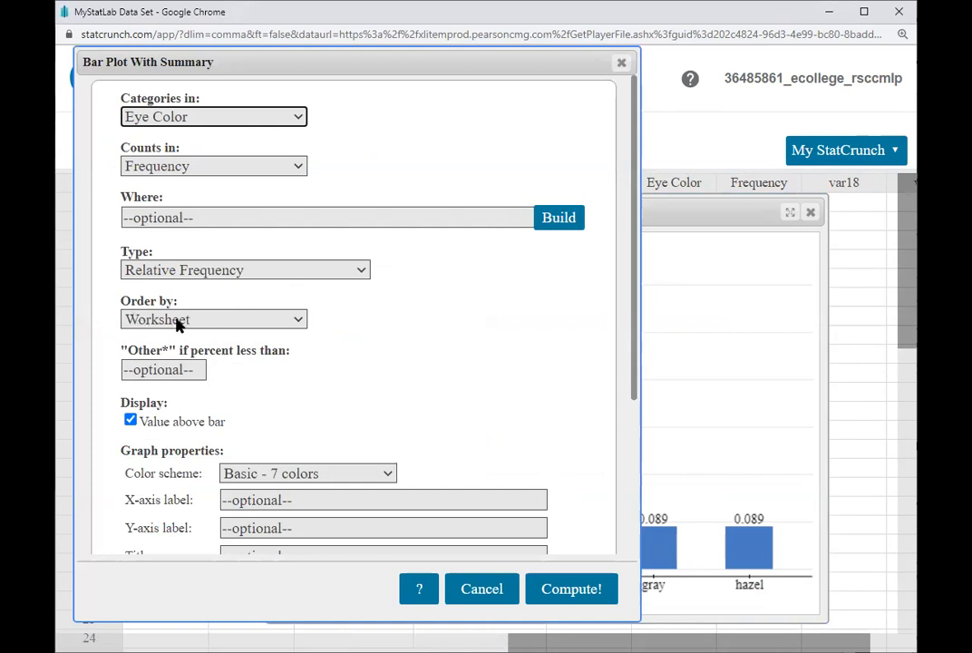
Order the bars by Count Descending, change the type to Frequency, and compute the Pareto chart from the summary data.
{"action": "left_click", "coordinate": [206, 323]}
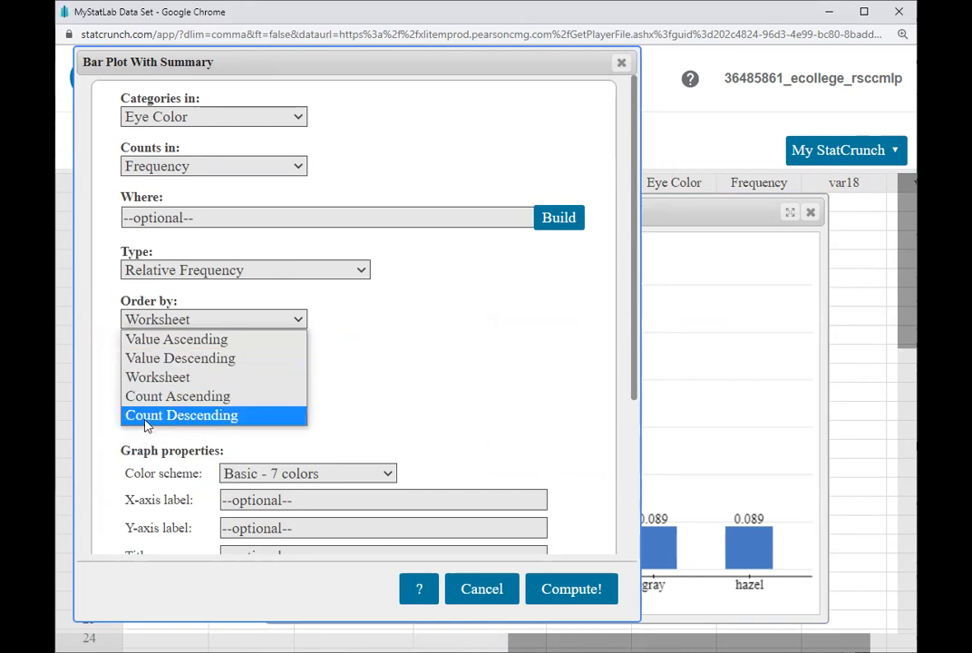
{"action": "left_click", "coordinate": [183, 419]}
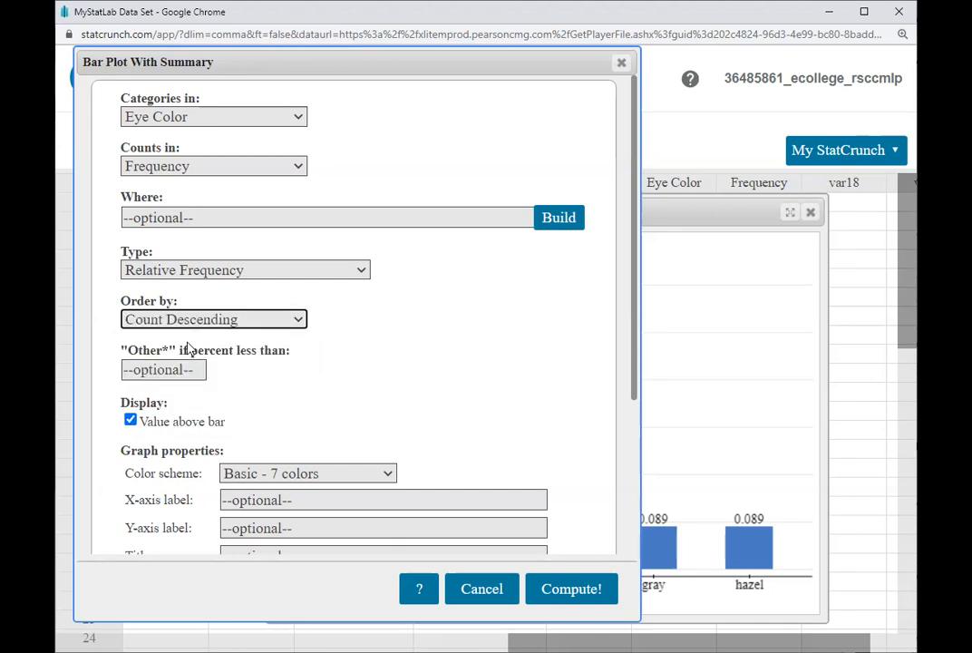
{"action": "left_click", "coordinate": [234, 270]}
{"action": "left_click", "coordinate": [225, 290]}
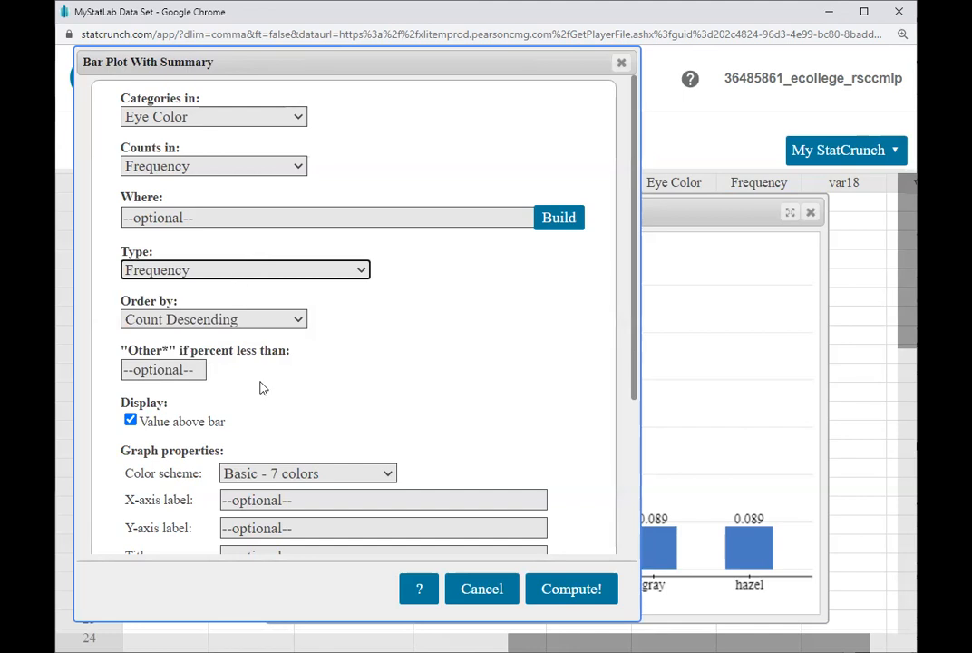
{"action": "left_click", "coordinate": [557, 593]}
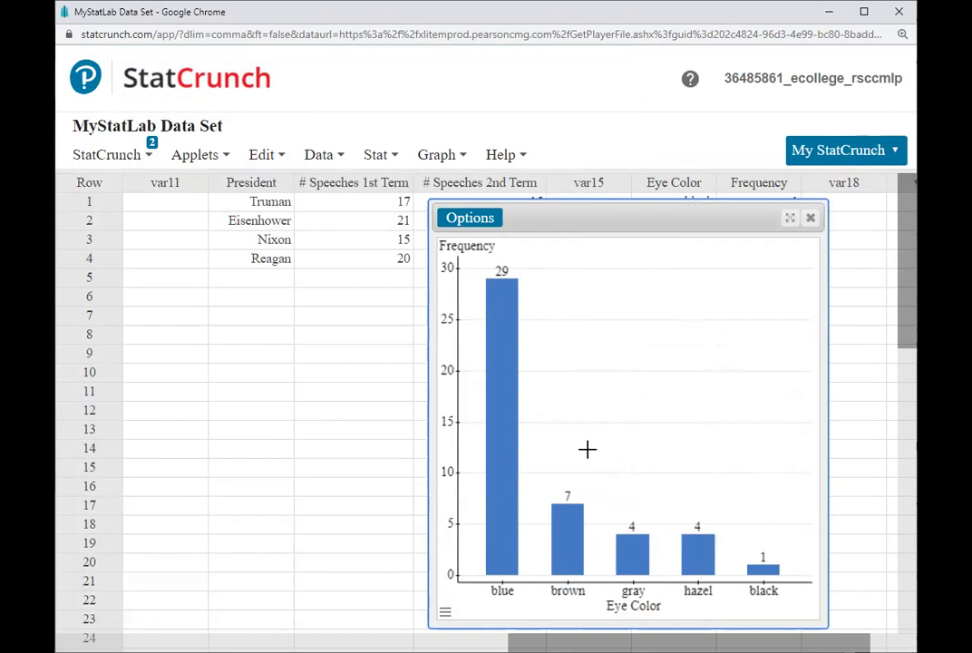
{"action": "mouse_move", "coordinate": [506, 338]}
Set up a new bar plot from raw data using the original Eye Color column.
{"action": "left_click", "coordinate": [450, 164]}
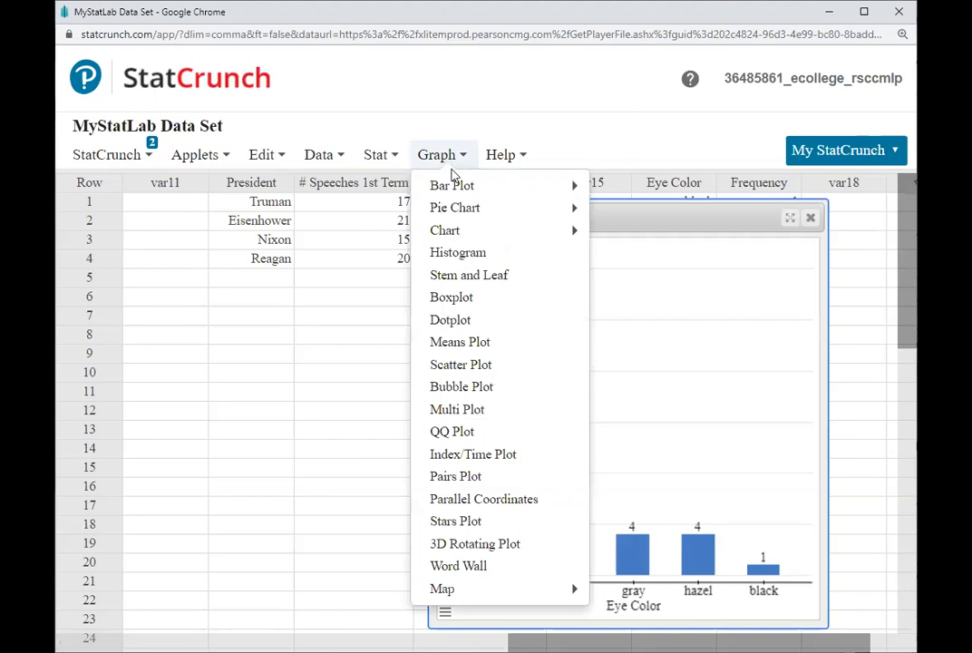
{"action": "mouse_move", "coordinate": [462, 185]}
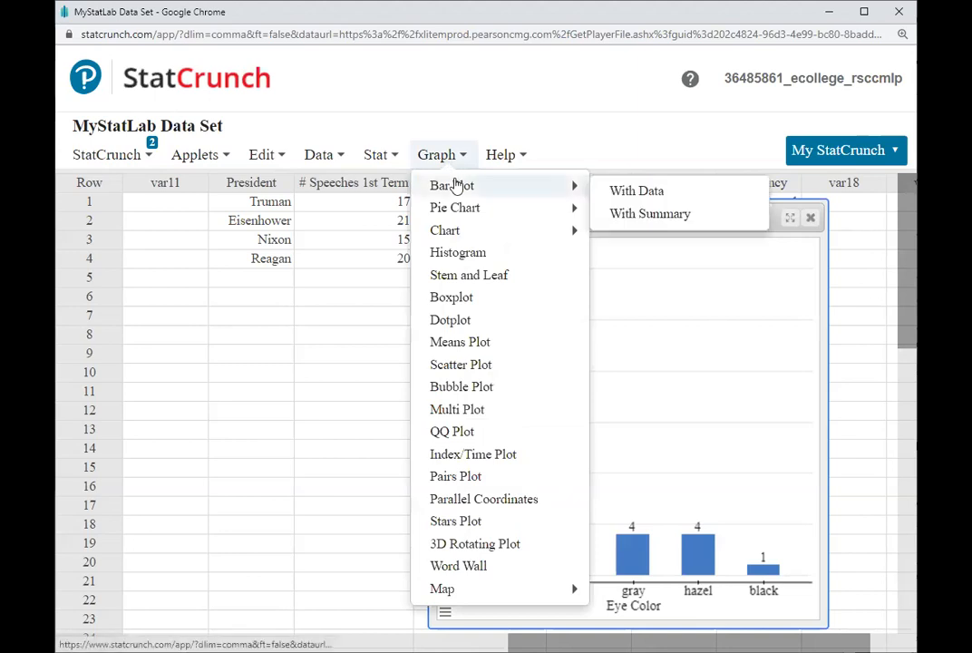
{"action": "left_click", "coordinate": [646, 192]}
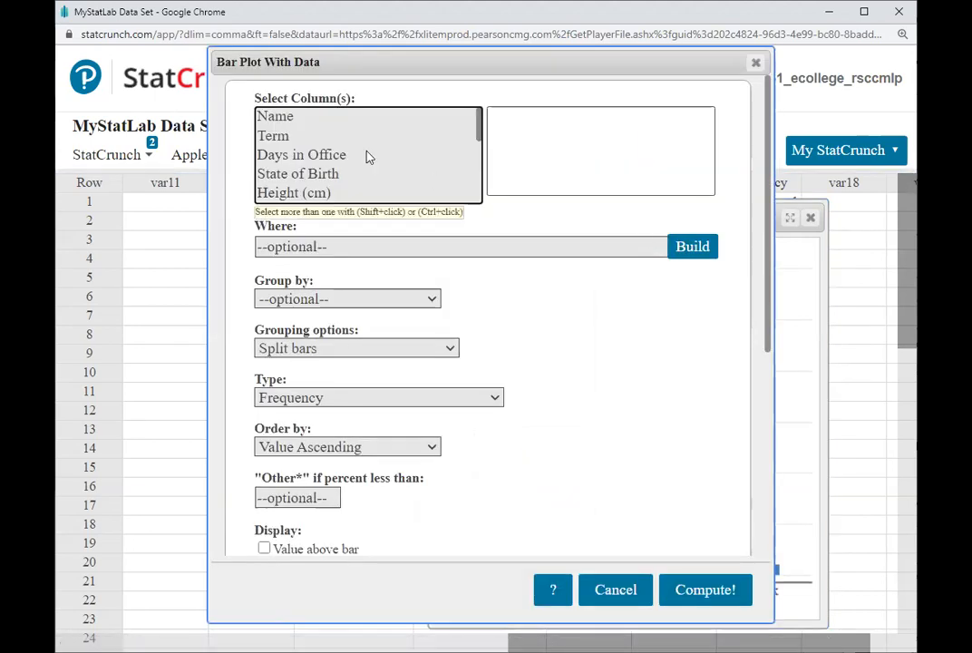
{"action": "left_click_drag", "start_coordinate": [480, 126], "coordinate": [473, 162]}
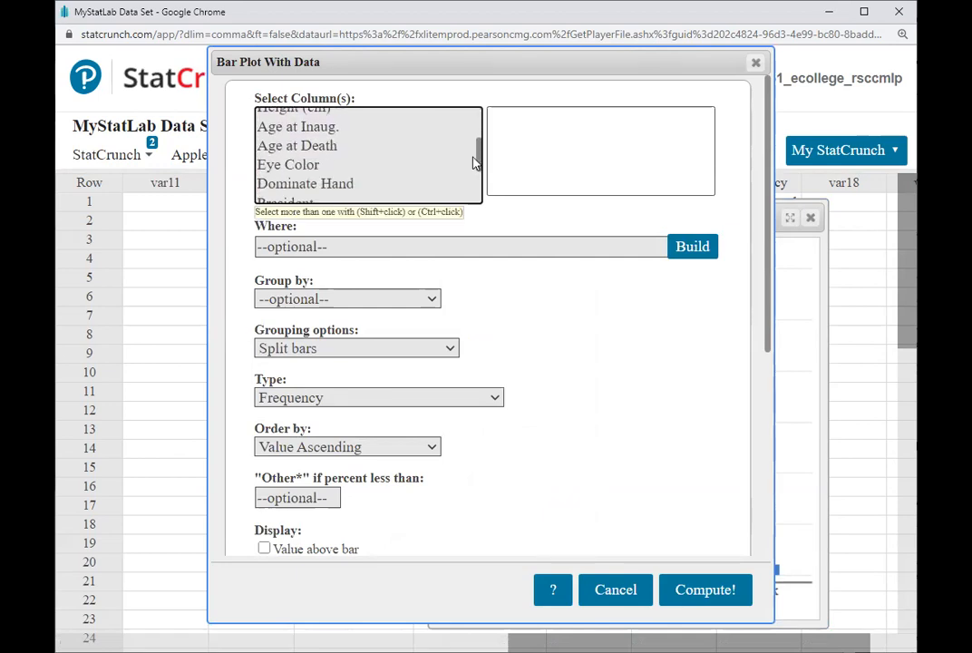
{"action": "left_click", "coordinate": [288, 166]}
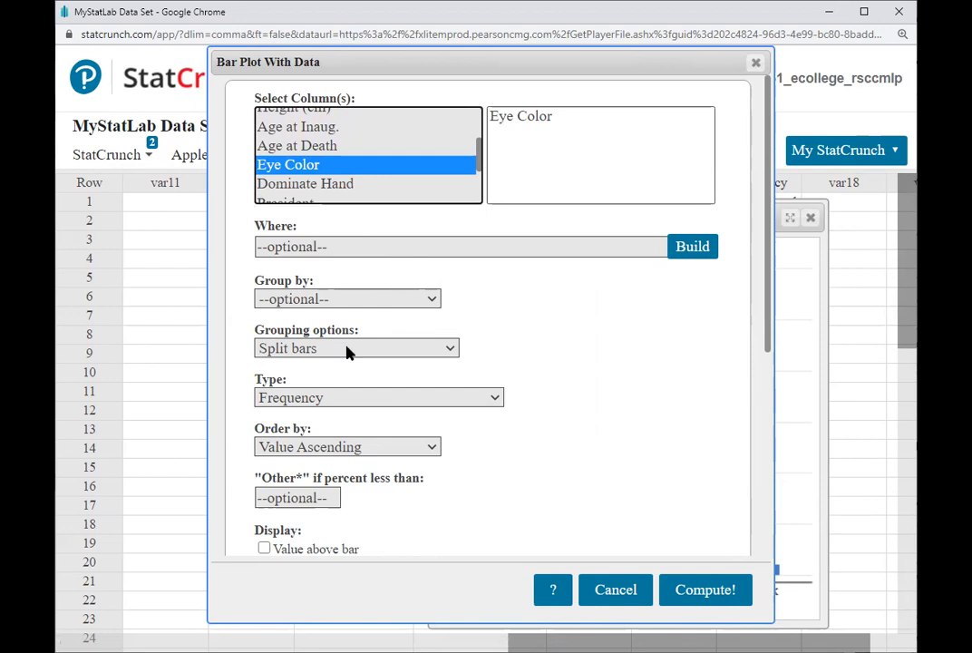
Order the raw-data bar plot by Count Descending, check its remaining options, and compute it.
{"action": "scroll", "coordinate": [345, 352], "scroll_direction": "down", "scroll_amount": 1}
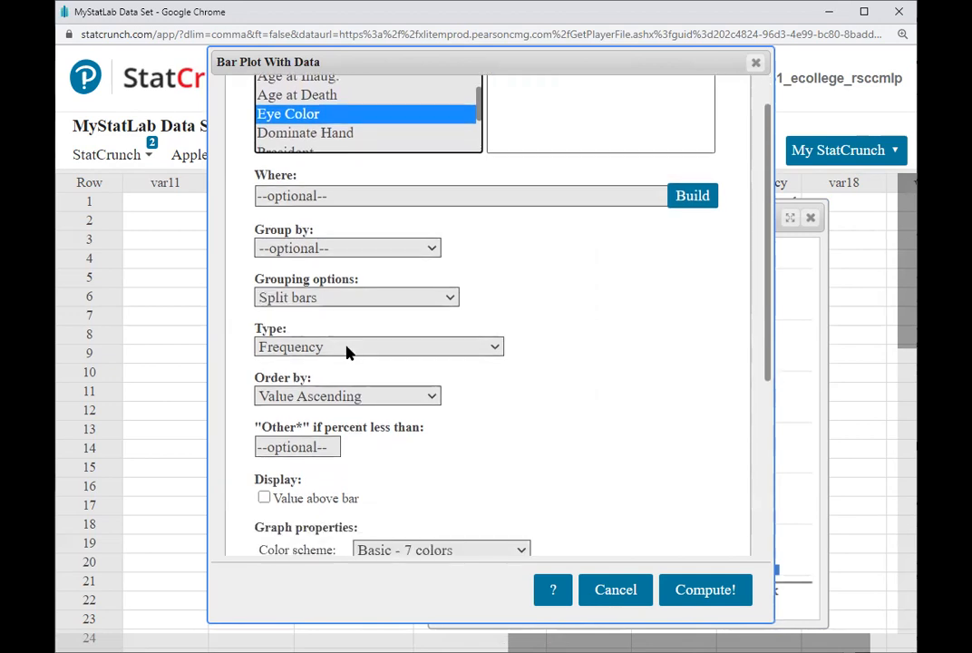
{"action": "scroll", "coordinate": [348, 352], "scroll_direction": "down", "scroll_amount": 2}
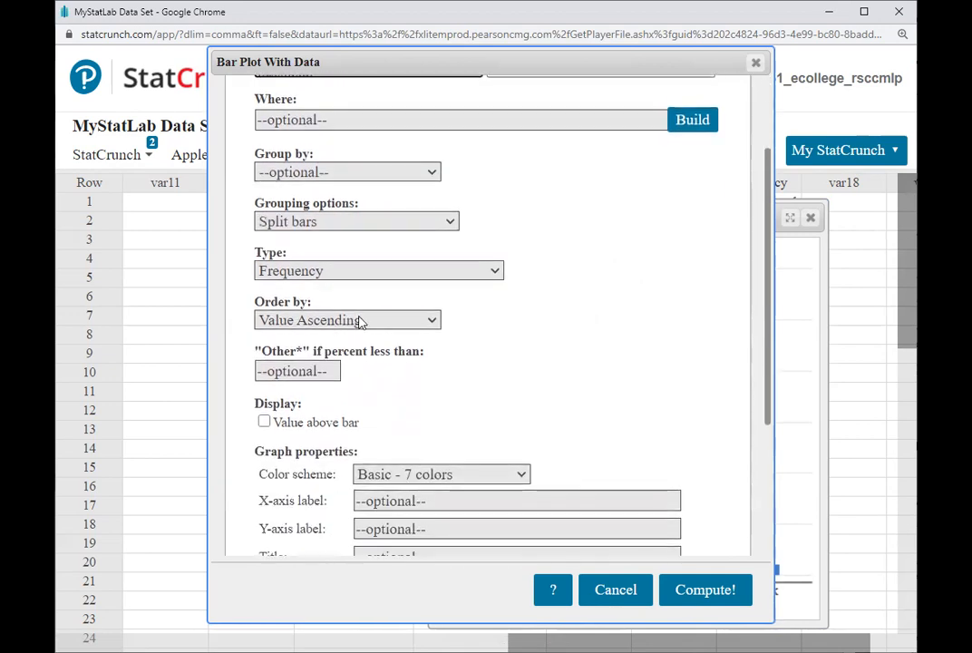
{"action": "left_click", "coordinate": [360, 322]}
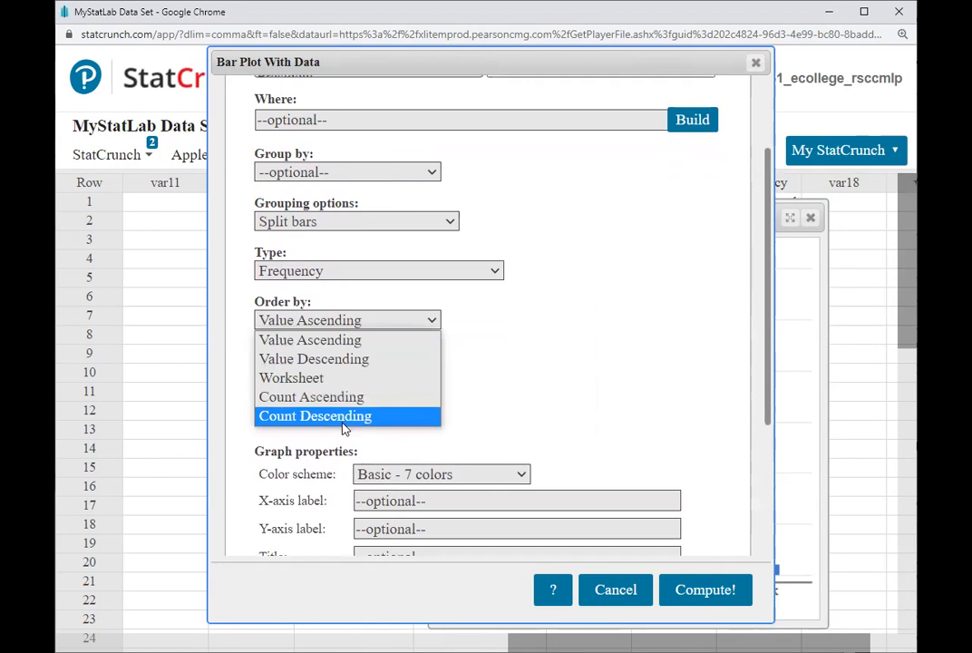
{"action": "left_click", "coordinate": [343, 419]}
{"action": "scroll", "coordinate": [485, 321], "scroll_direction": "up", "scroll_amount": 3}
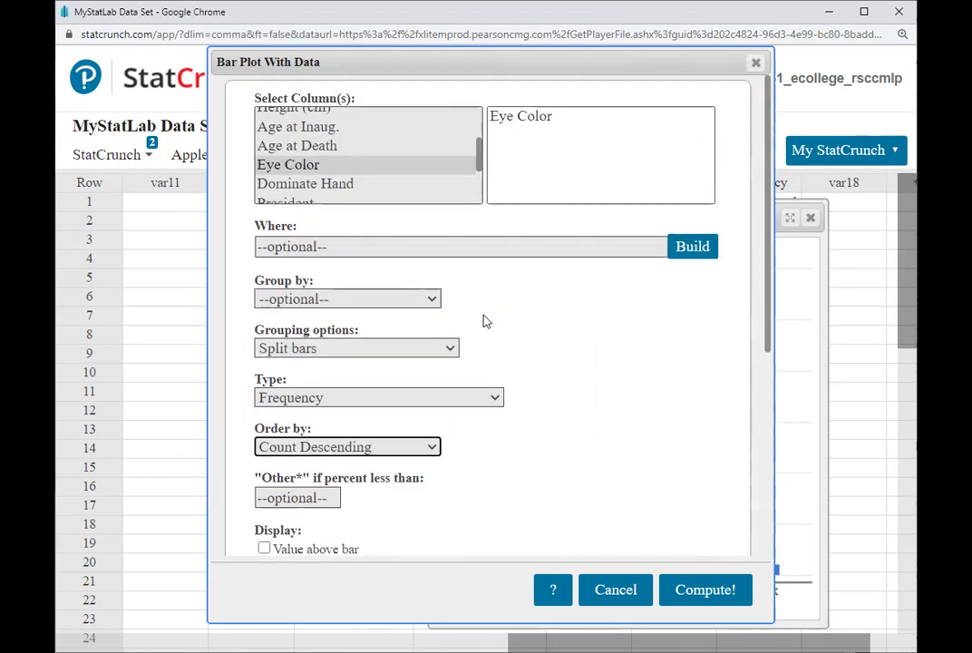
{"action": "scroll", "coordinate": [484, 321], "scroll_direction": "down", "scroll_amount": 4}
{"action": "scroll", "coordinate": [482, 316], "scroll_direction": "up", "scroll_amount": 4}
{"action": "left_click", "coordinate": [701, 590]}
Place the raw-data and summary-data Pareto charts side by side, compare their bars, and close both graphs.
{"action": "left_click_drag", "start_coordinate": [683, 240], "coordinate": [399, 216]}
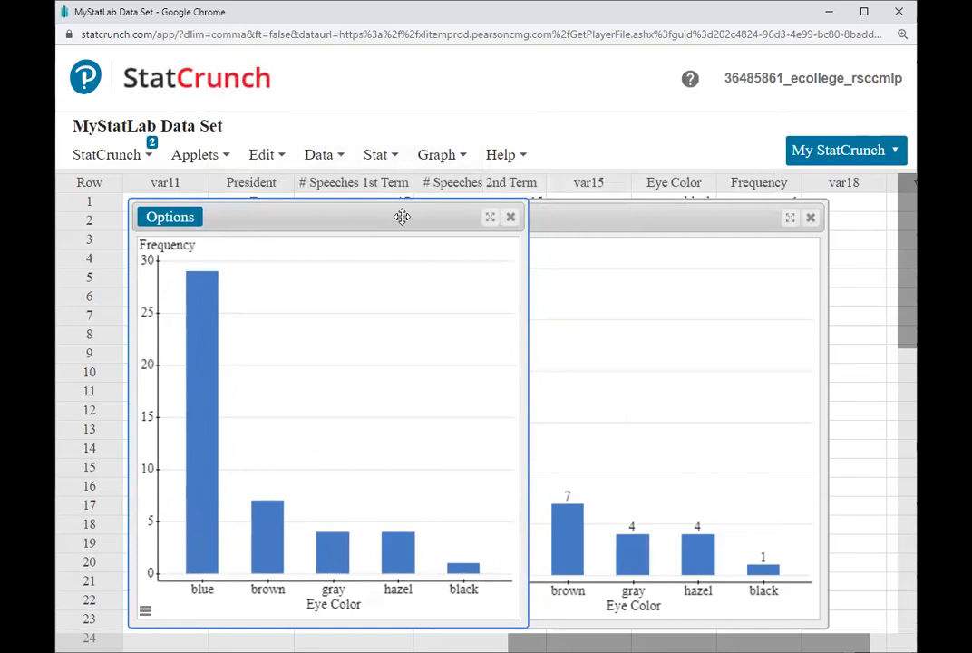
{"action": "left_click_drag", "start_coordinate": [662, 221], "coordinate": [734, 219]}
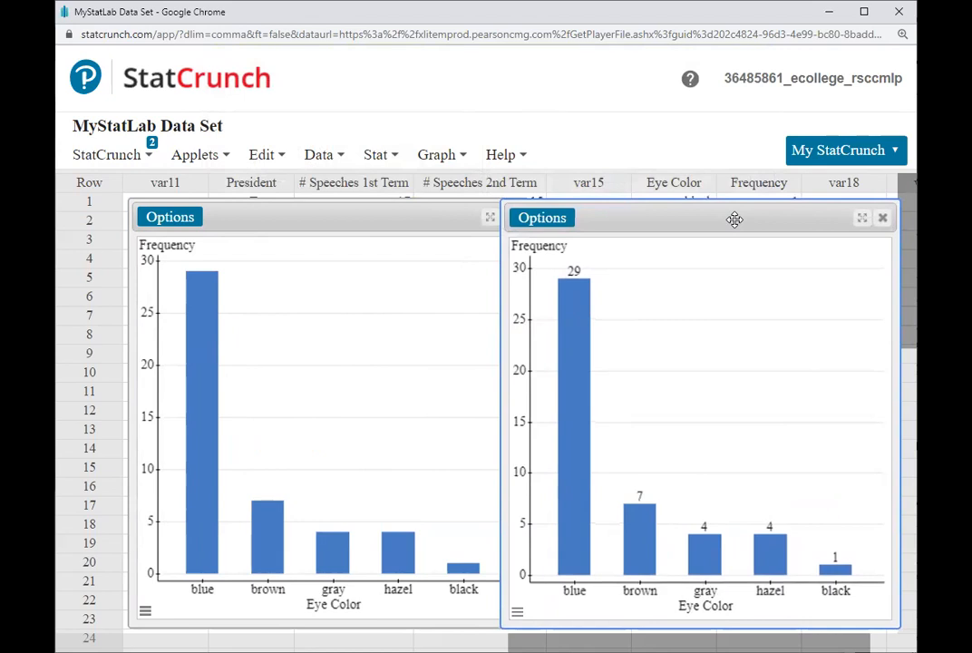
{"action": "mouse_move", "coordinate": [557, 349]}
{"action": "left_click", "coordinate": [881, 219]}
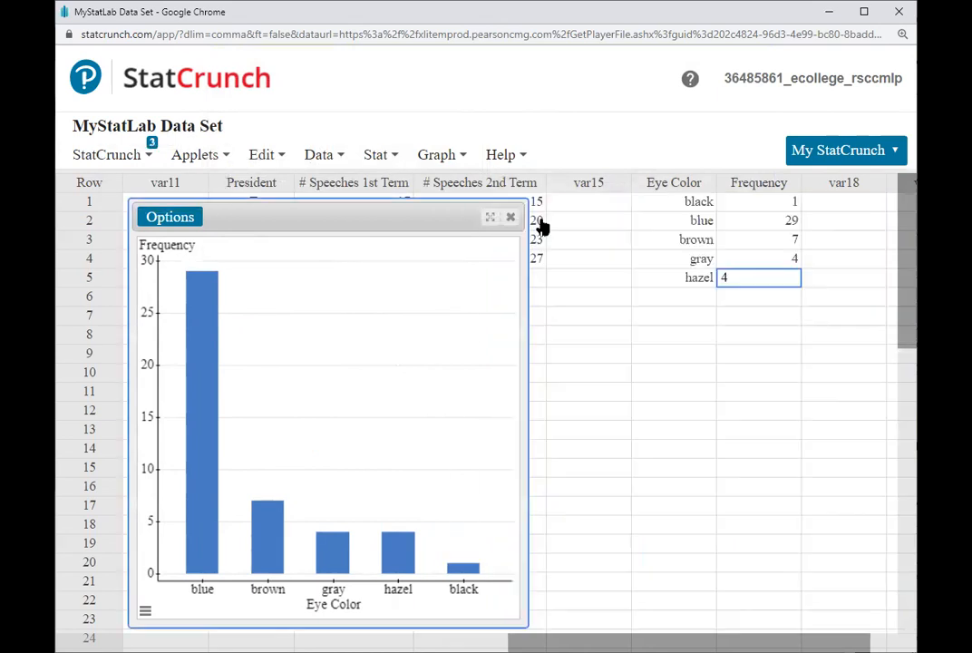
{"action": "left_click", "coordinate": [511, 219]}
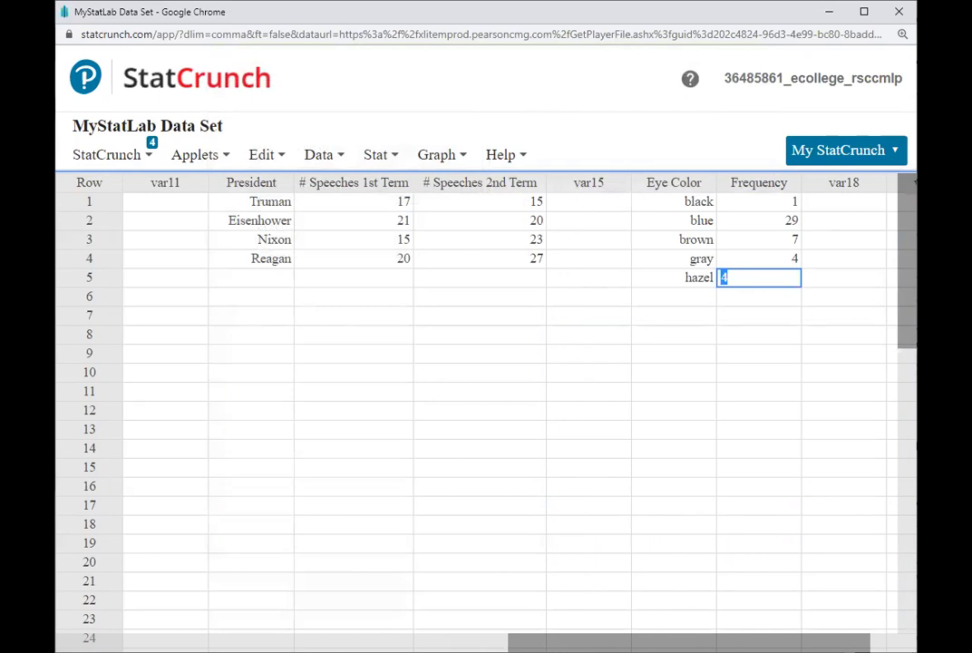
Switch to Notepad and mark the Pareto Charts topic as covered with a closing asterisk.
{"action": "key", "text": "alt+Tab"}
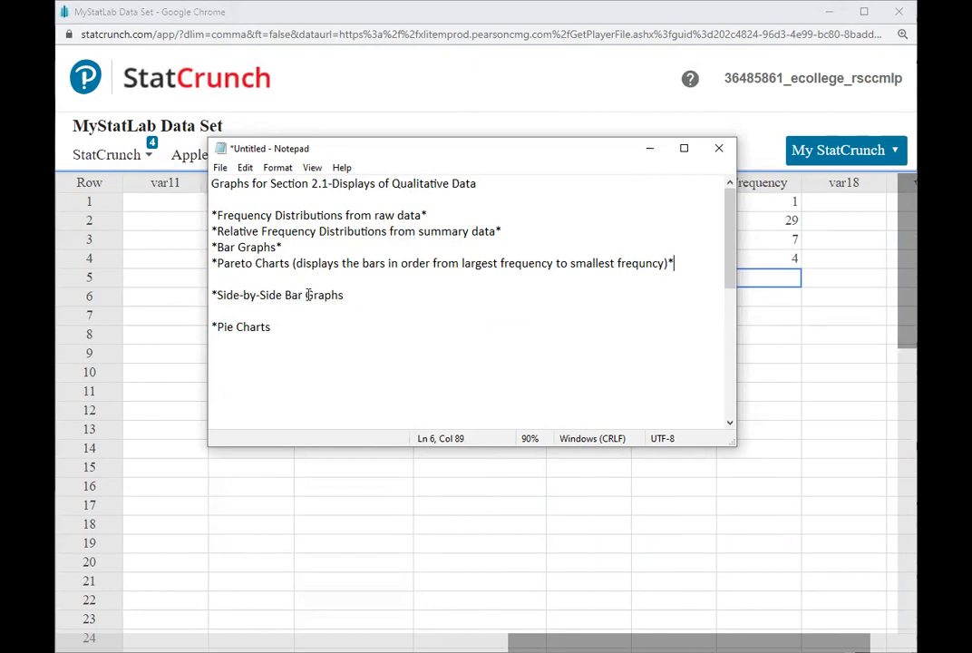
Switch back to StatCrunch and review the President and first- and second-term speech count columns.
{"action": "left_click", "coordinate": [779, 344]}
{"action": "left_click", "coordinate": [247, 204]}
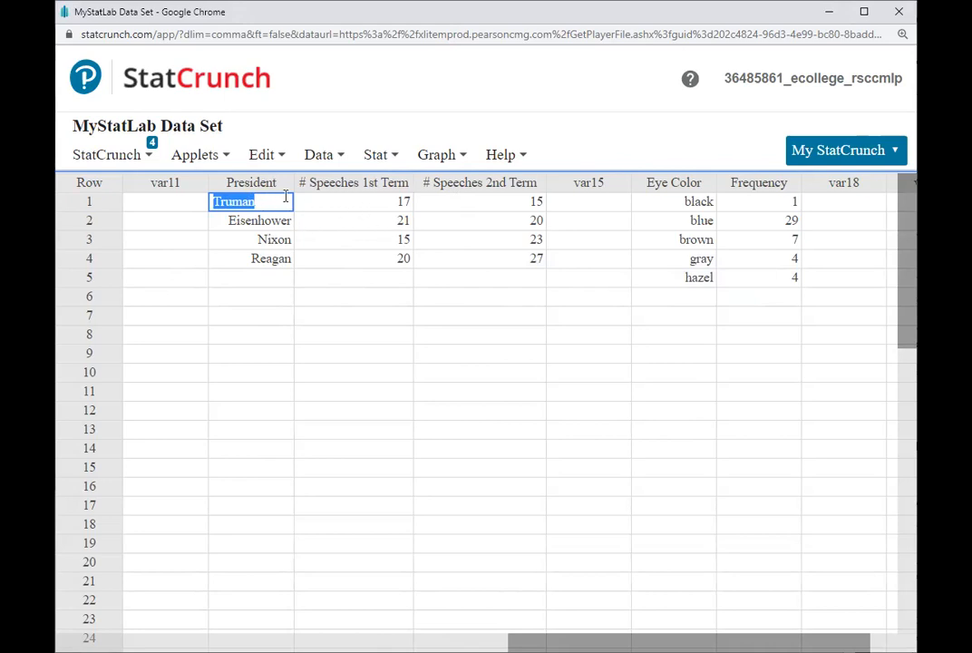
{"action": "left_click", "coordinate": [325, 155]}
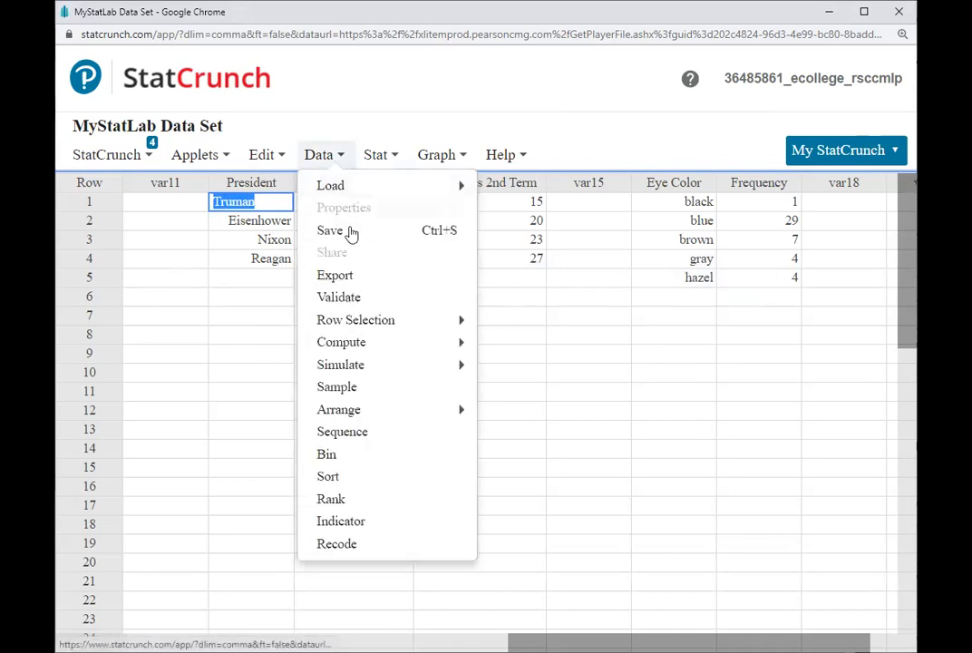
{"action": "left_click", "coordinate": [232, 355]}
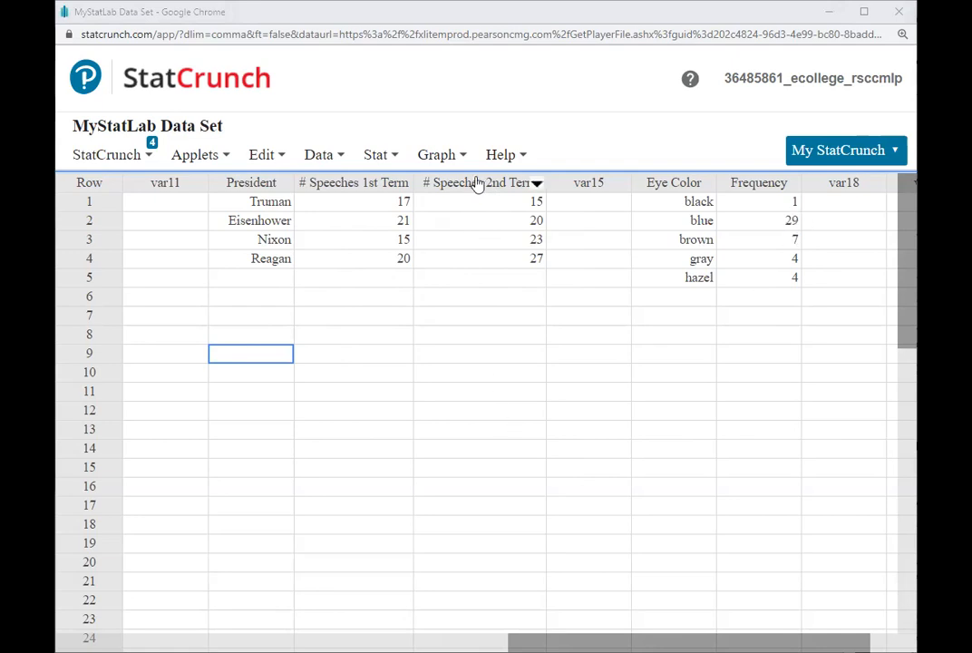
Start a column chart using the # Speeches 1st Term and # Speeches 2nd Term columns.
{"action": "left_click", "coordinate": [446, 158]}
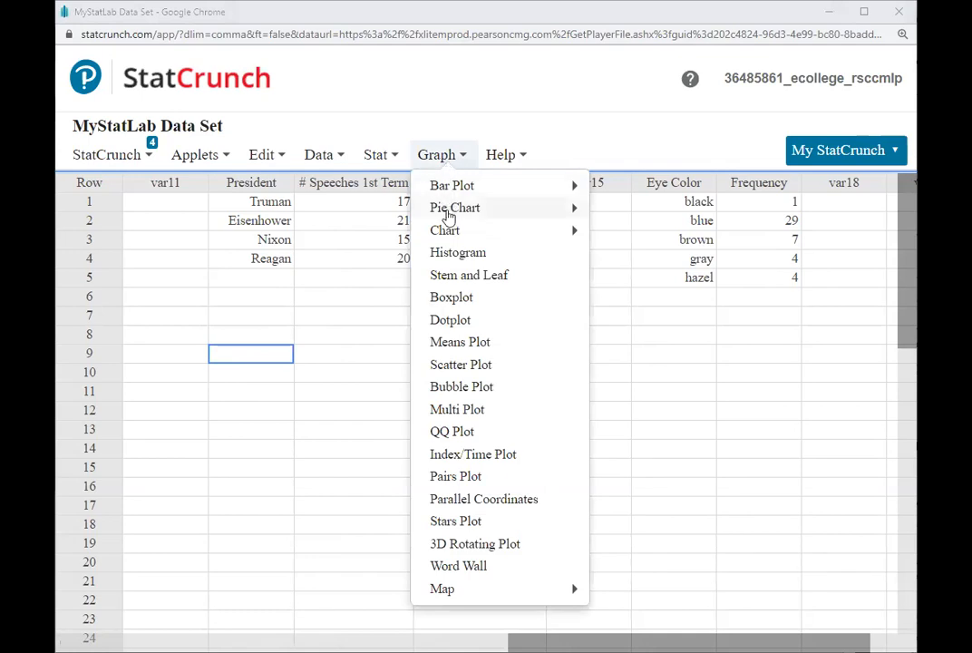
{"action": "mouse_move", "coordinate": [449, 239]}
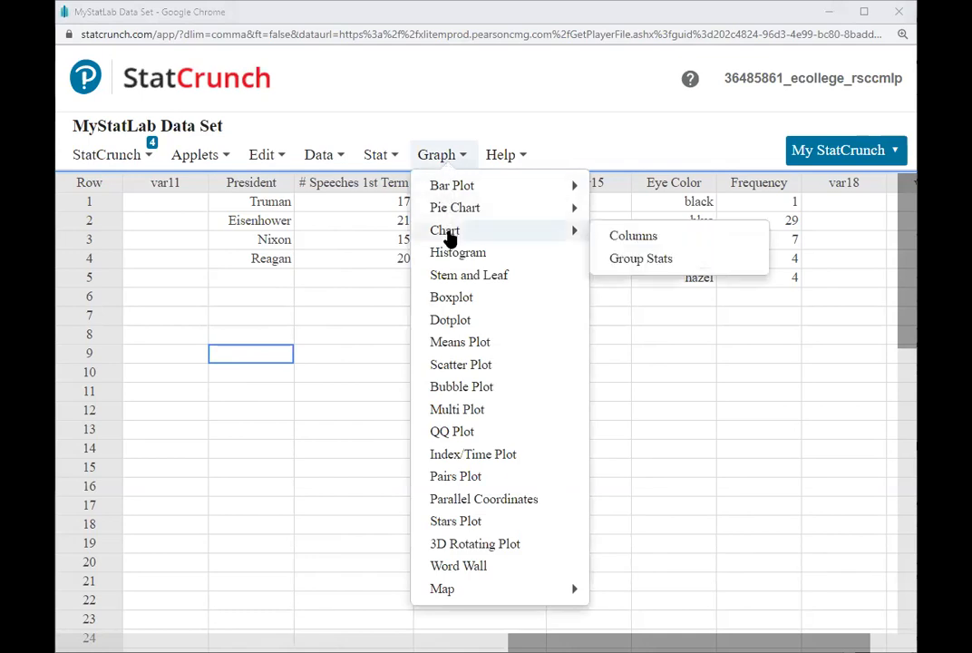
{"action": "left_click", "coordinate": [622, 241]}
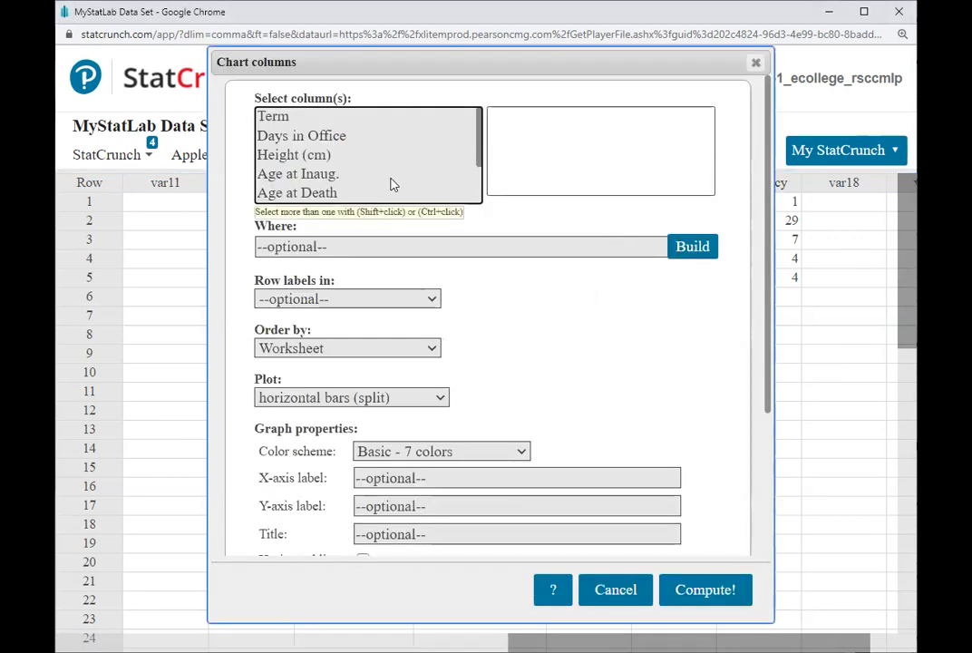
{"action": "scroll", "coordinate": [393, 185], "scroll_direction": "down", "scroll_amount": 1}
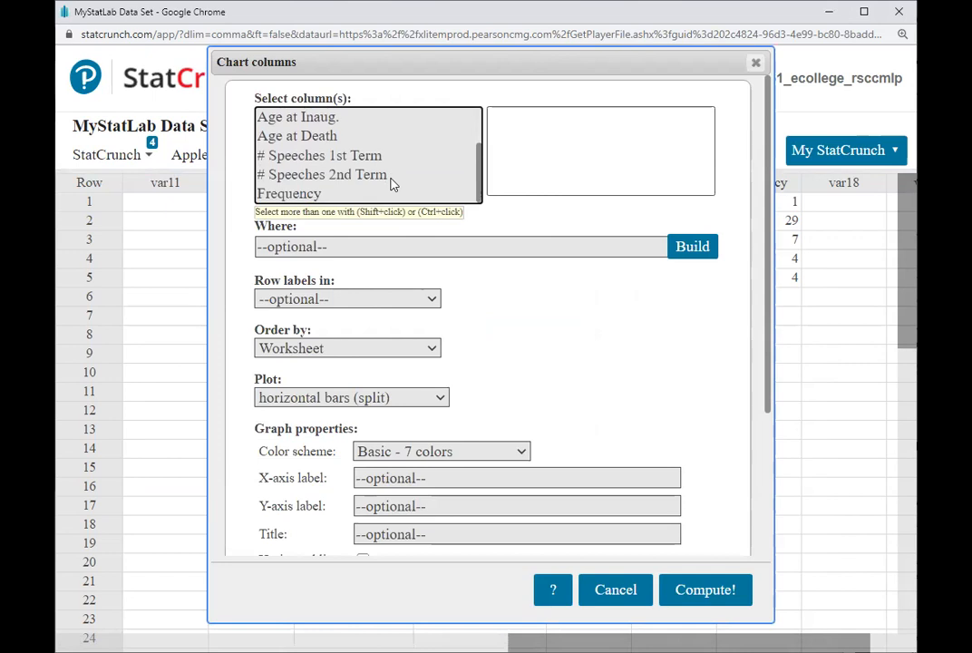
{"action": "left_click", "coordinate": [340, 158]}
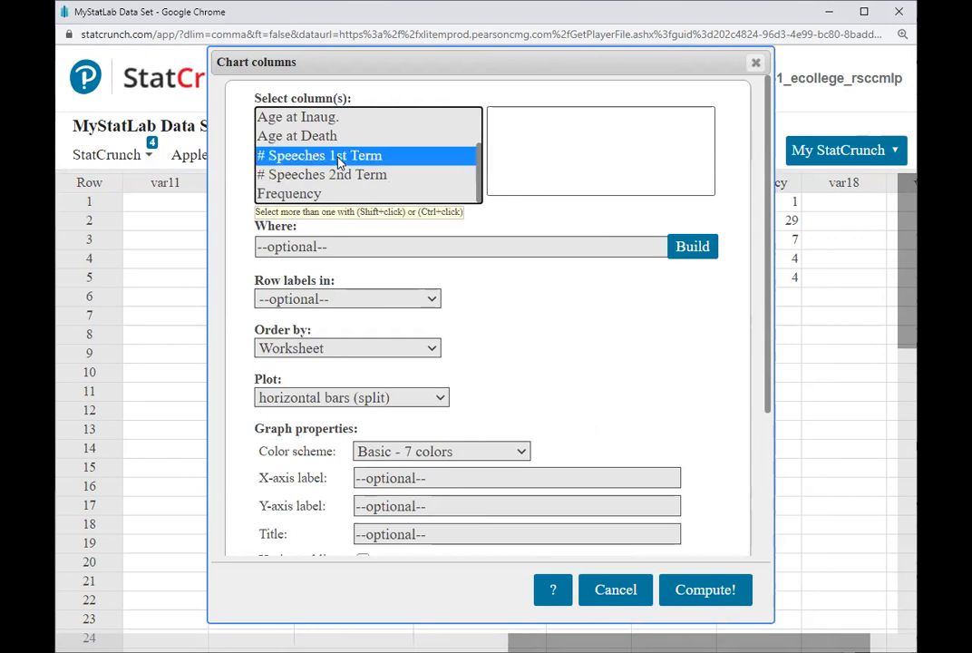
{"action": "left_click", "coordinate": [334, 177], "text": "ctrl"}
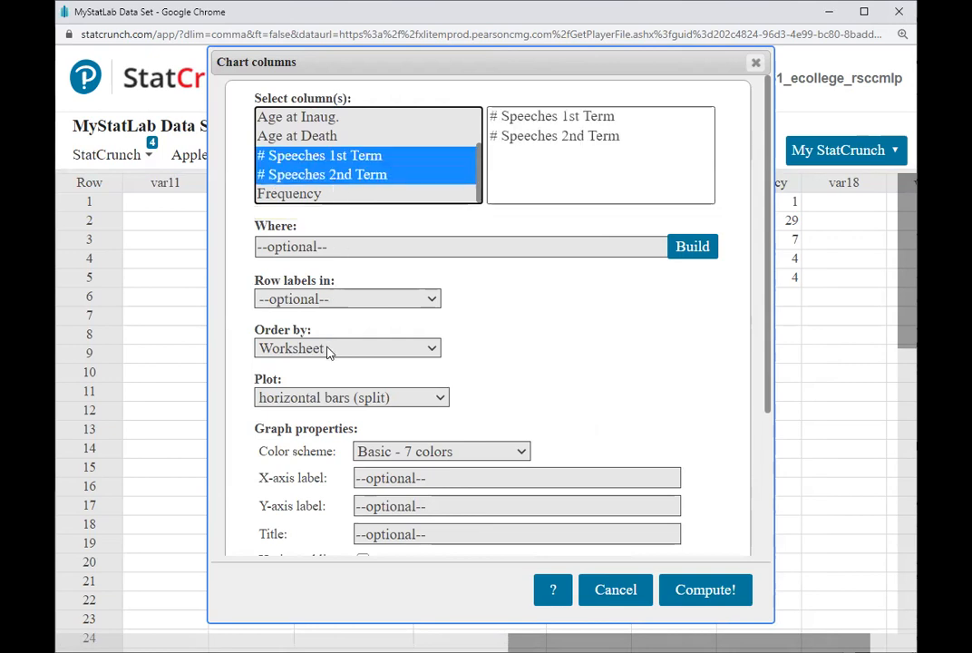
Take the chart's row labels from President, set the plot type to vertical bars (split), and compute it.
{"action": "left_click", "coordinate": [333, 302]}
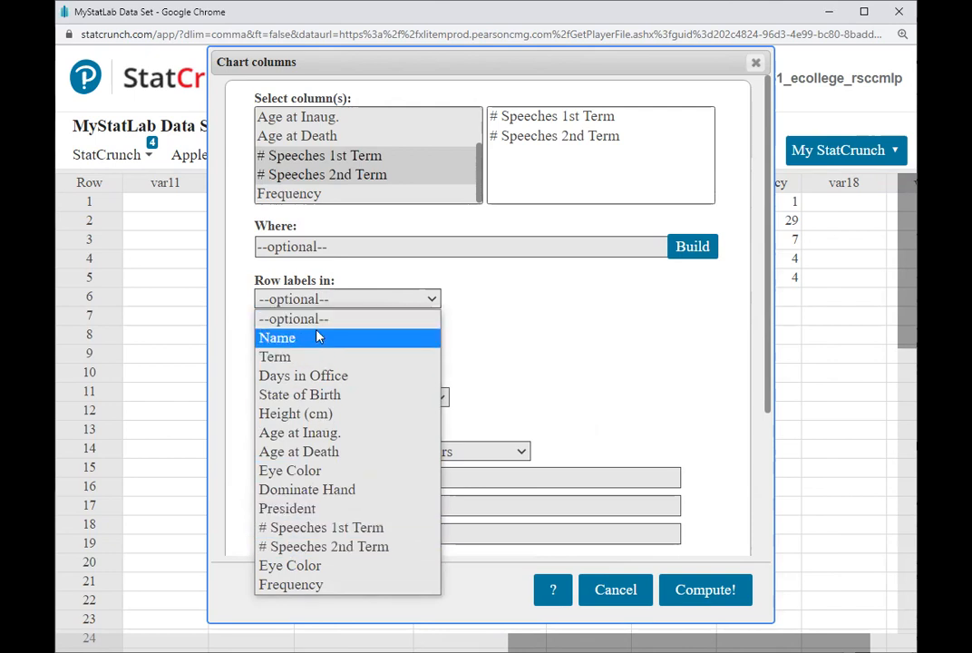
{"action": "left_click", "coordinate": [309, 511]}
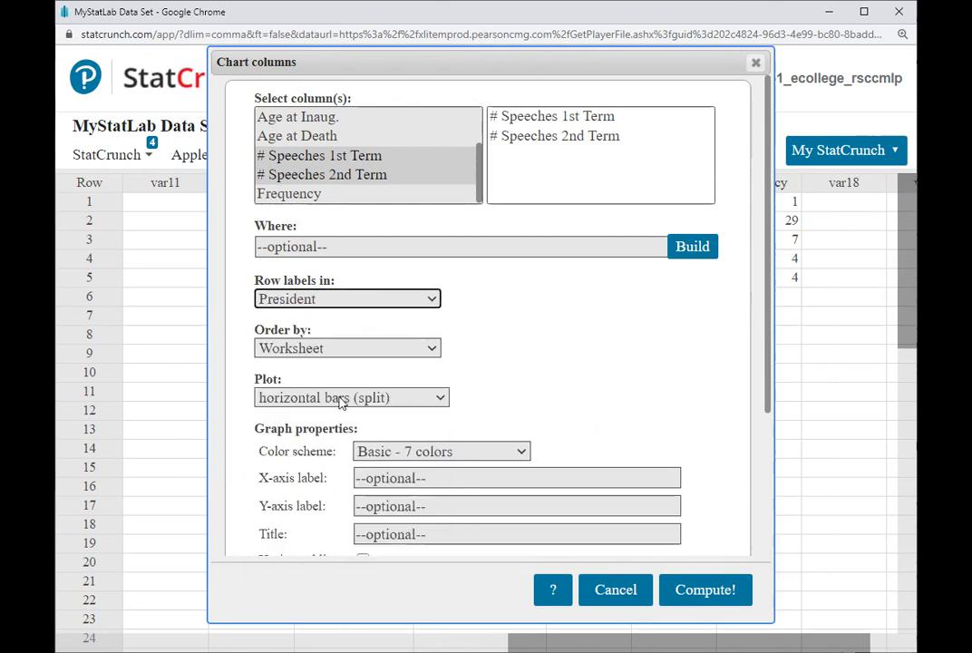
{"action": "left_click", "coordinate": [405, 402]}
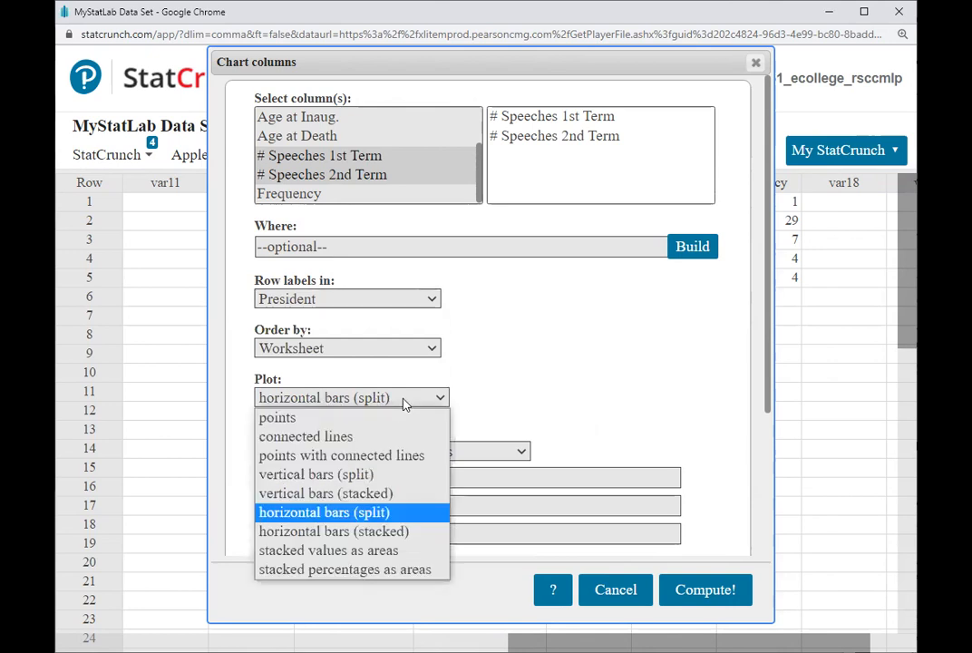
{"action": "left_click", "coordinate": [345, 481]}
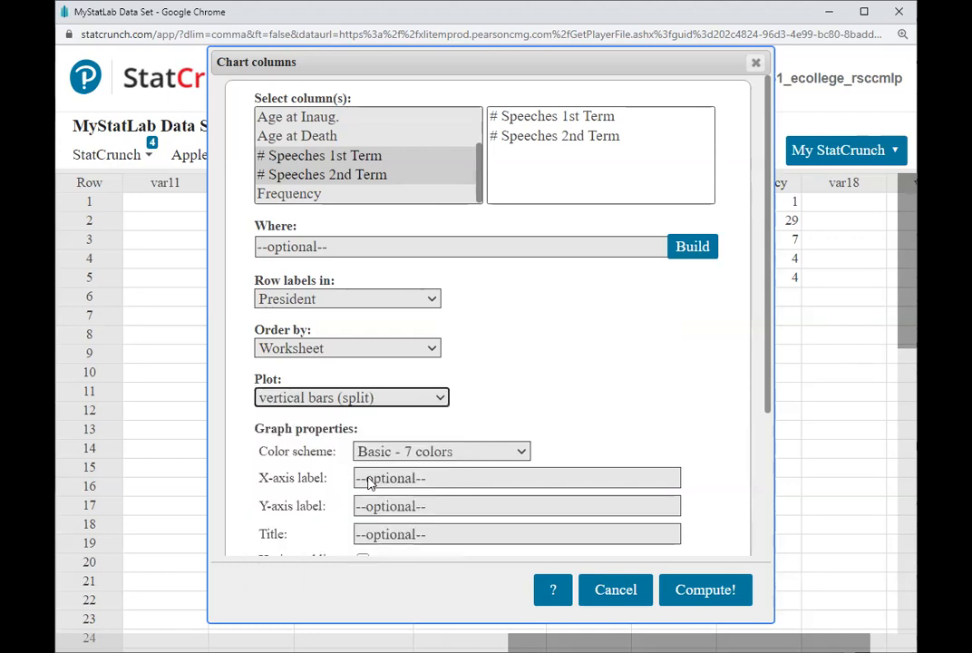
{"action": "left_click", "coordinate": [673, 585]}
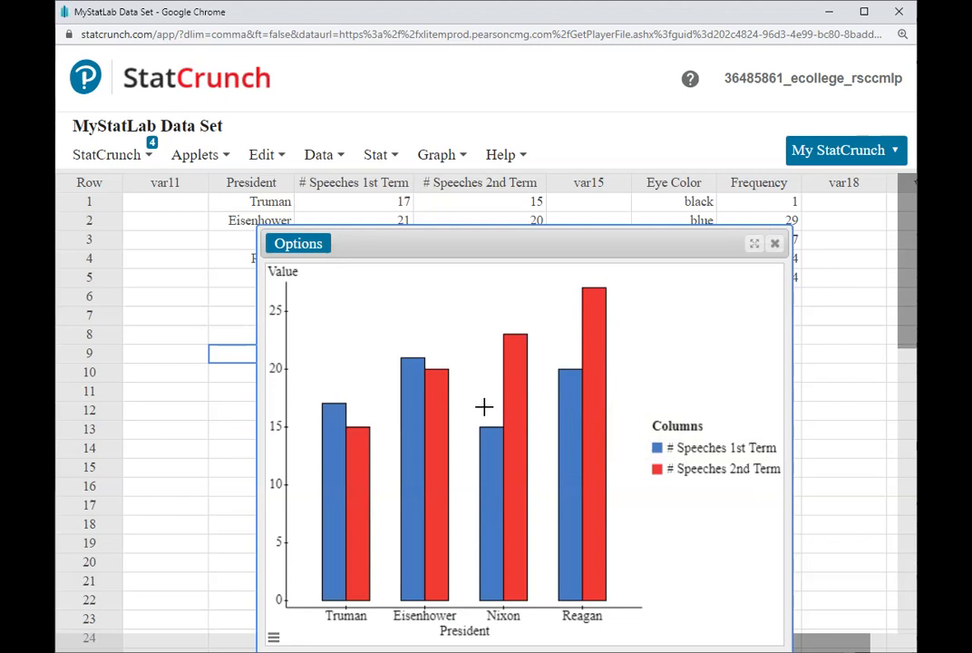
Close the side-by-side bar graph and mark the Side-by-Side Bar Graphs topic in Notepad with a closing asterisk.
{"action": "mouse_move", "coordinate": [599, 393]}
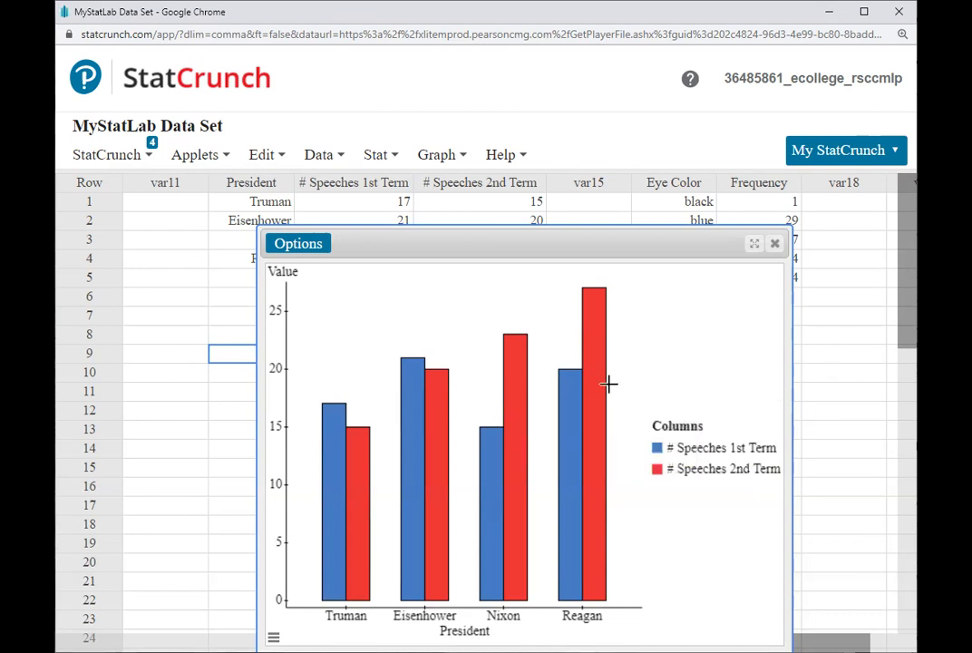
{"action": "left_click", "coordinate": [773, 247]}
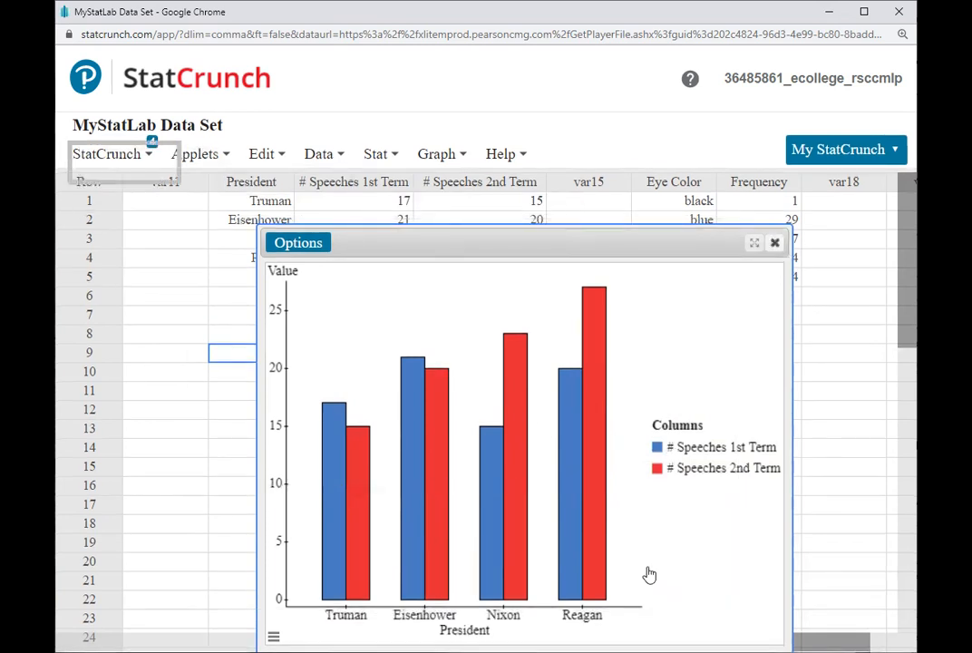
{"action": "key", "text": "alt+Tab"}
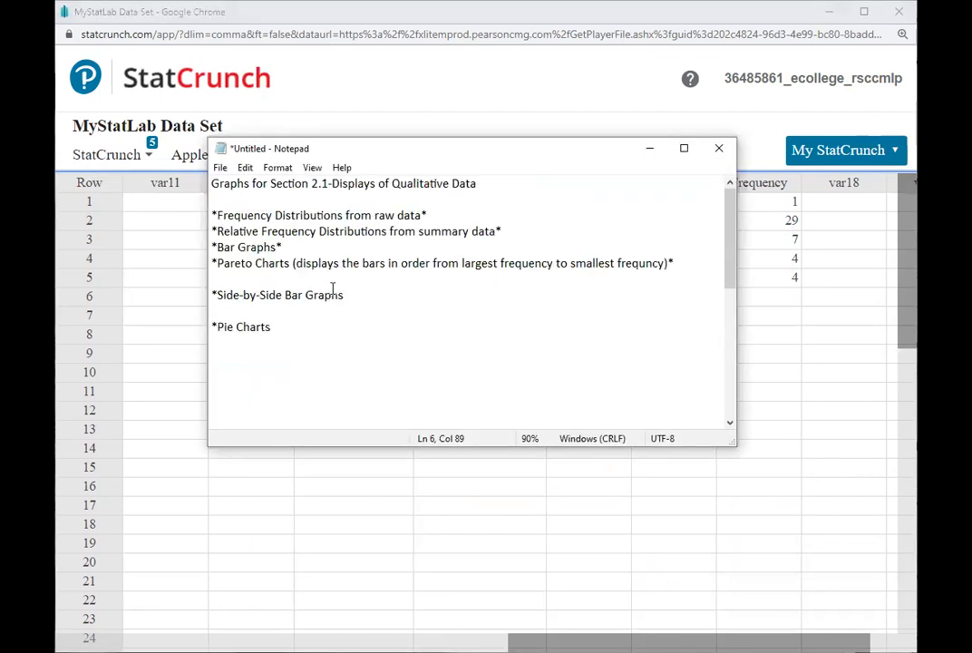
{"action": "left_click", "coordinate": [366, 299]}
{"action": "type", "text": "*"}
{"action": "left_click", "coordinate": [283, 329]}
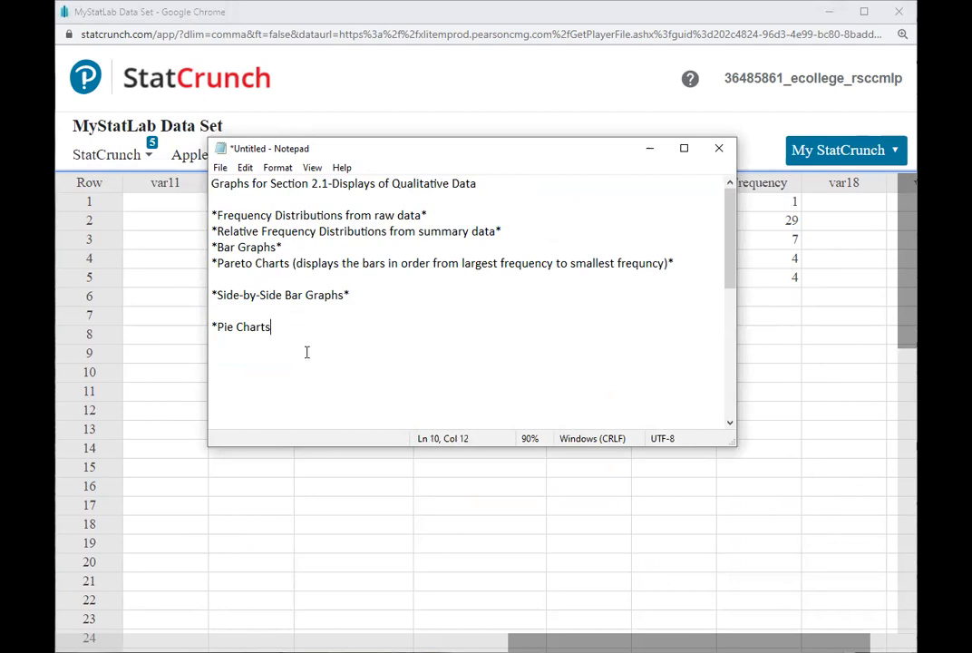
Return to StatCrunch and compute a pie chart from the raw data in the Dominate Hand column.
{"action": "left_click", "coordinate": [360, 489]}
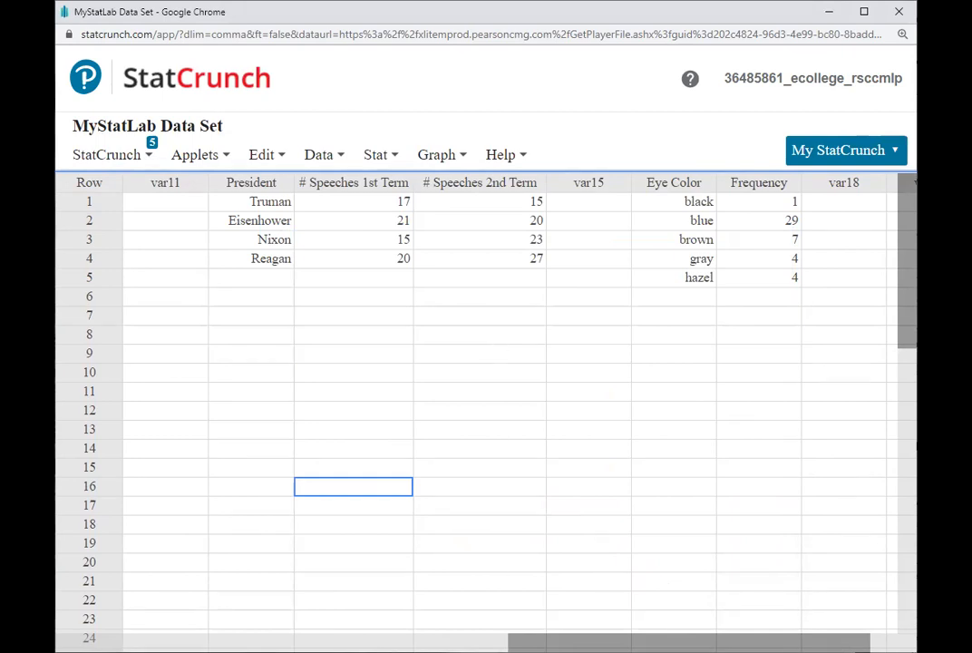
{"action": "key", "text": "Home"}
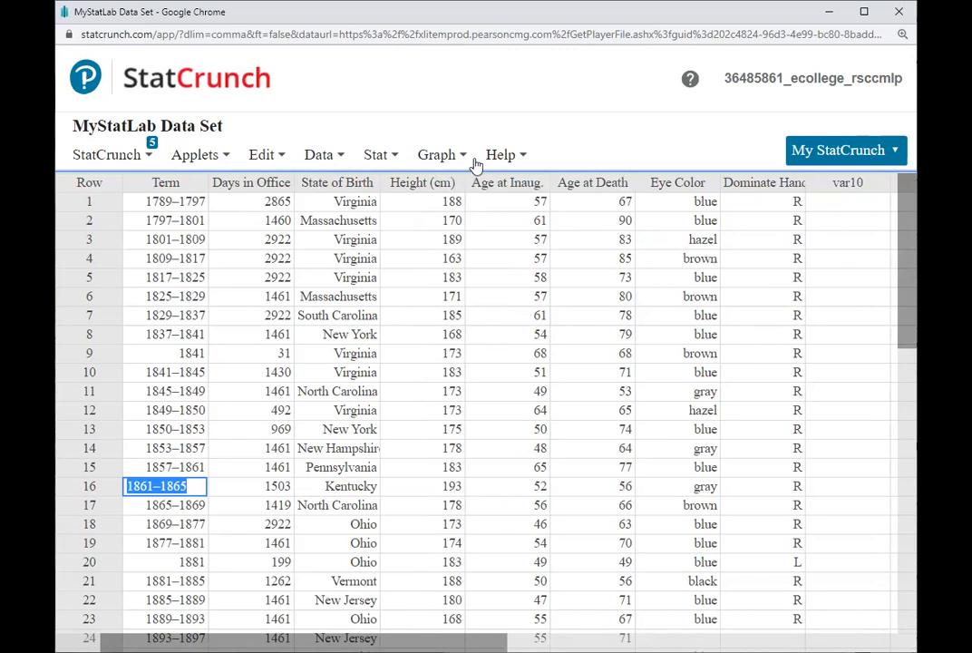
{"action": "left_click", "coordinate": [442, 157]}
{"action": "mouse_move", "coordinate": [447, 214]}
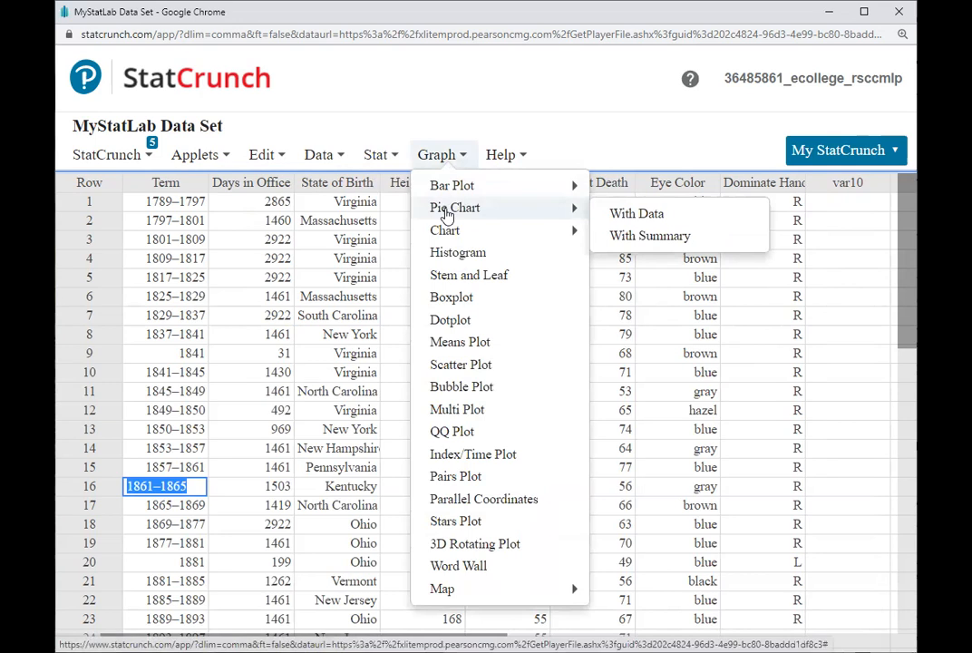
{"action": "left_click", "coordinate": [658, 221]}
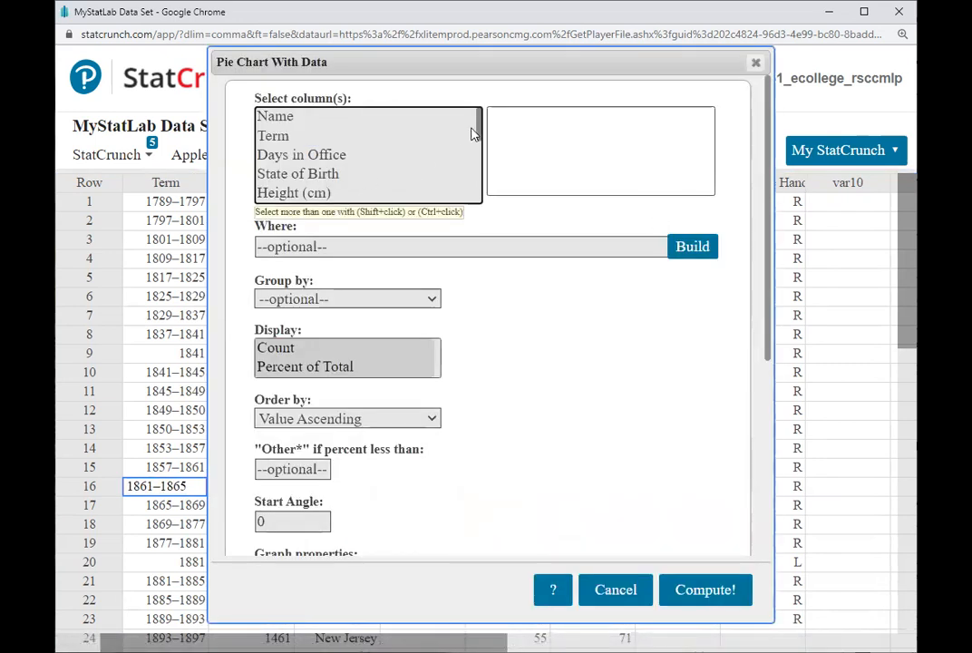
{"action": "left_click_drag", "start_coordinate": [479, 135], "coordinate": [466, 173]}
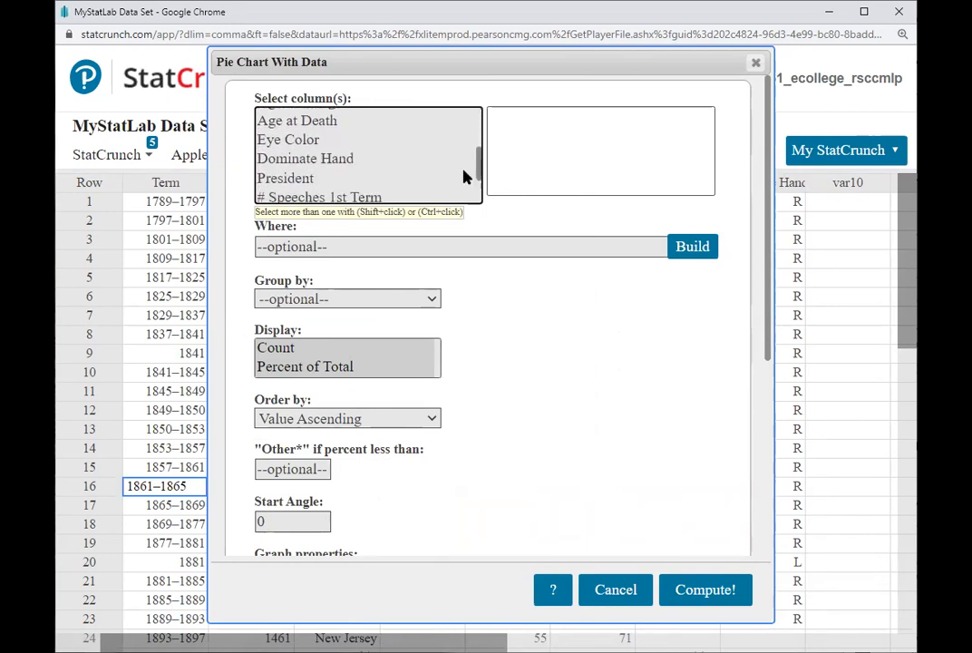
{"action": "left_click", "coordinate": [326, 161]}
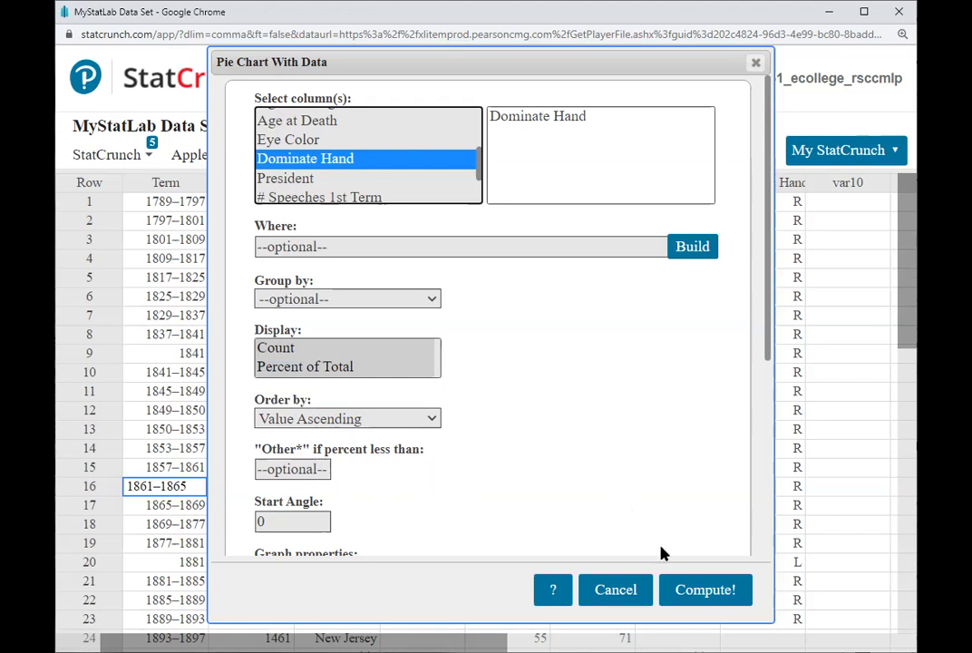
{"action": "left_click", "coordinate": [694, 591]}
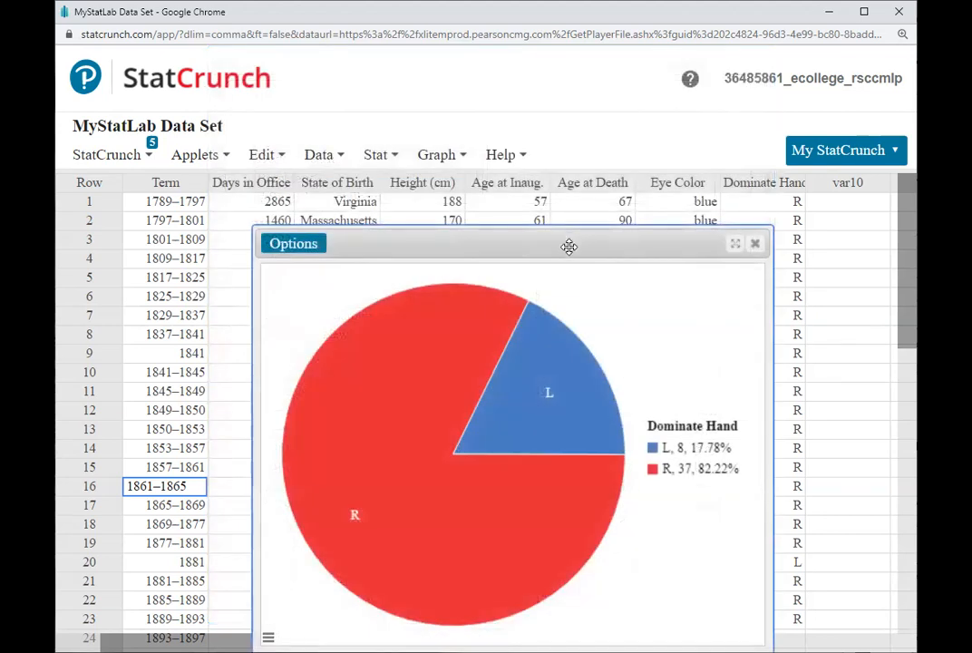
Move the Dominate Hand pie chart fully into view and examine its slices and legend.
{"action": "left_click_drag", "start_coordinate": [569, 245], "coordinate": [501, 133]}
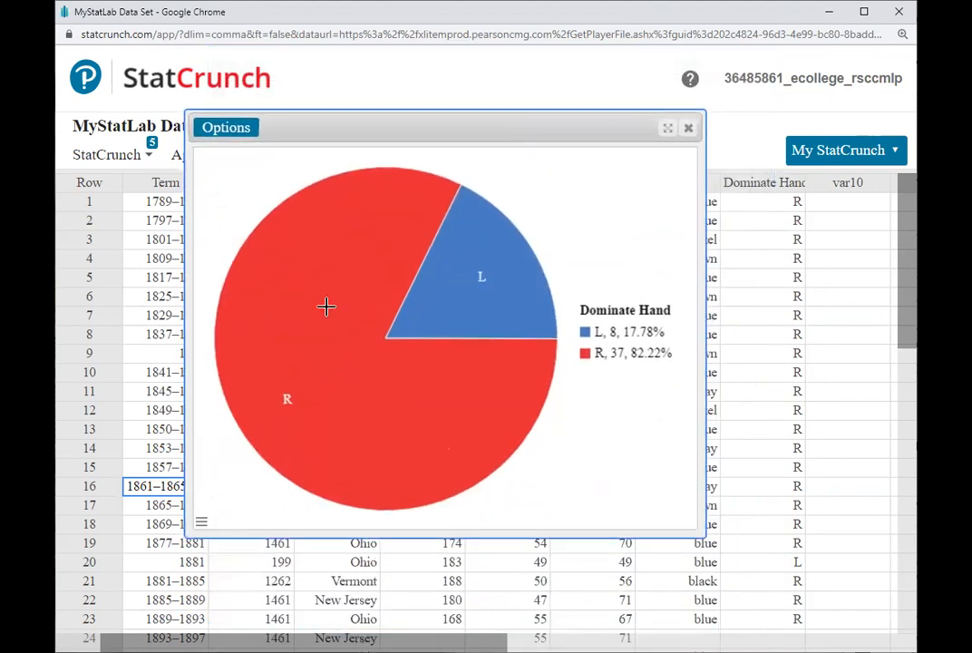
{"action": "mouse_move", "coordinate": [445, 435]}
{"action": "mouse_move", "coordinate": [478, 320]}
{"action": "mouse_move", "coordinate": [465, 365]}
{"action": "mouse_move", "coordinate": [524, 306]}
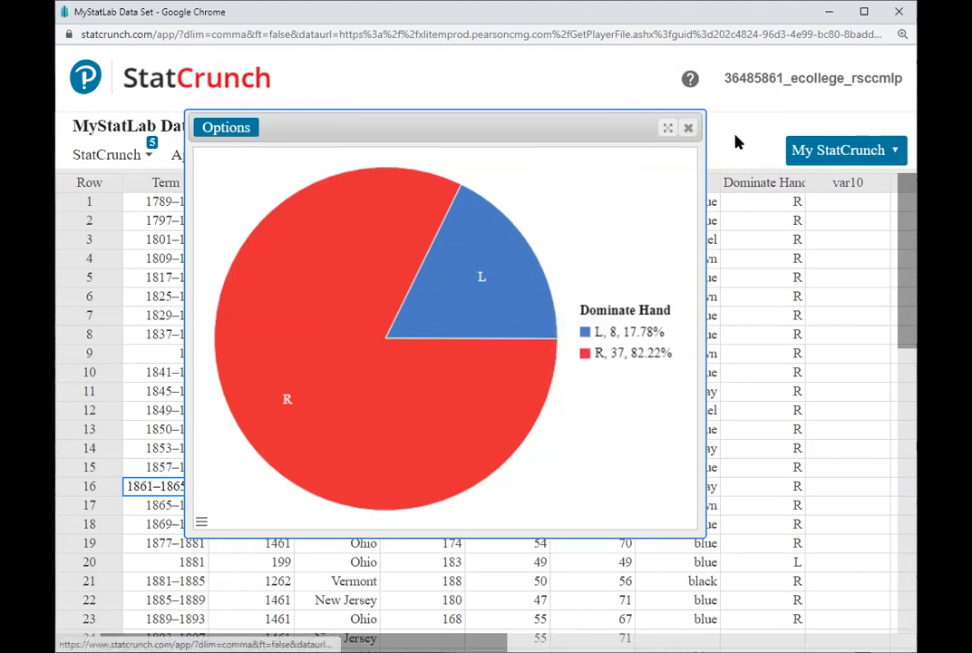
Set up a pie chart from summary data with categories in the second Eye Color variable, listed beside Frequency, and counts in Frequency.
{"action": "left_click_drag", "start_coordinate": [586, 121], "coordinate": [457, 216]}
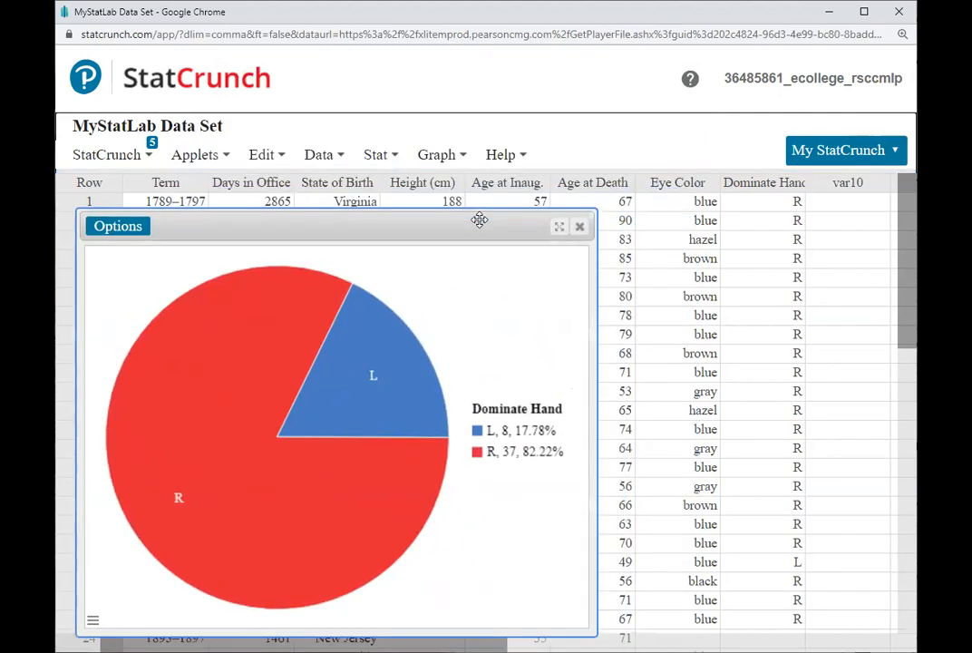
{"action": "left_click", "coordinate": [458, 156]}
{"action": "mouse_move", "coordinate": [466, 212]}
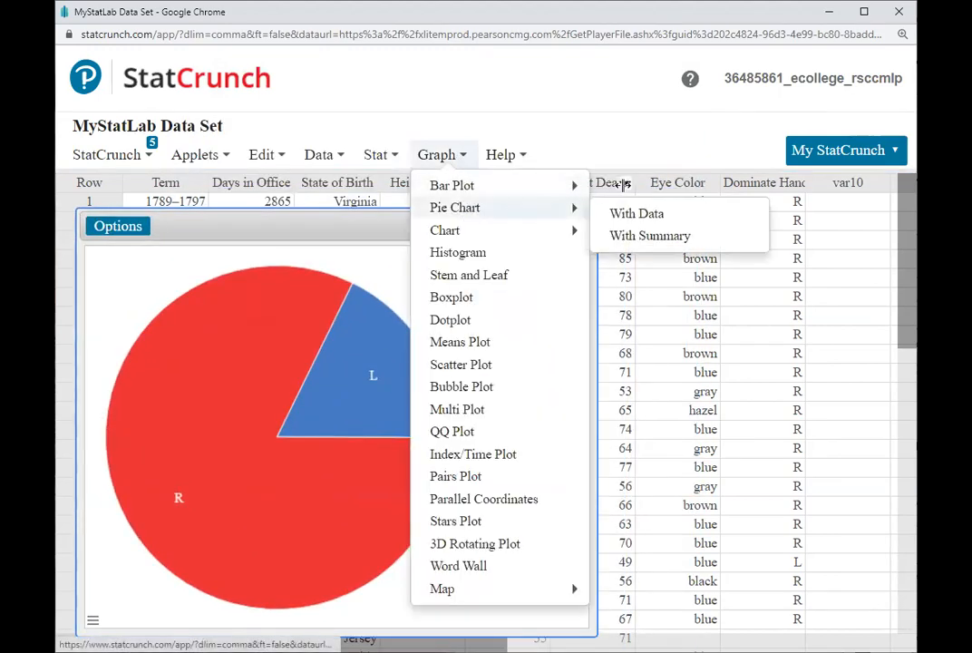
{"action": "left_click", "coordinate": [658, 241]}
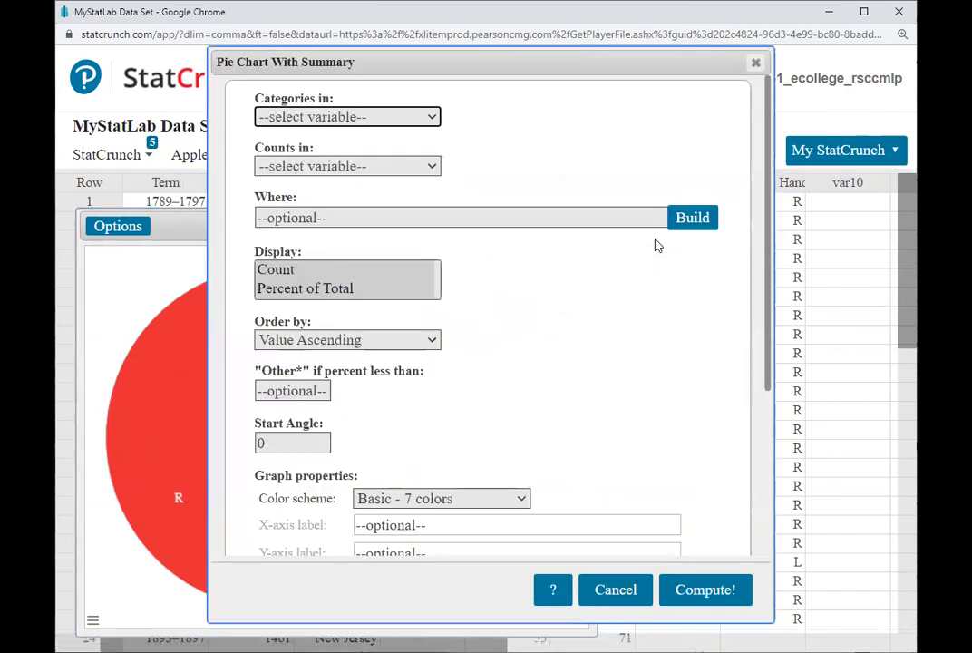
{"action": "left_click", "coordinate": [328, 119]}
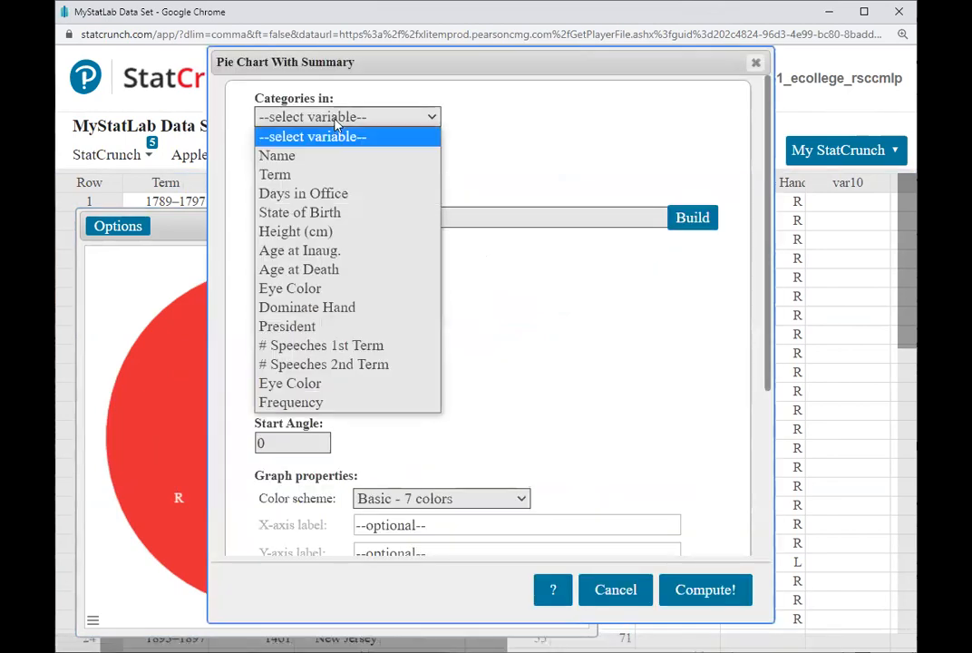
{"action": "left_click", "coordinate": [321, 384]}
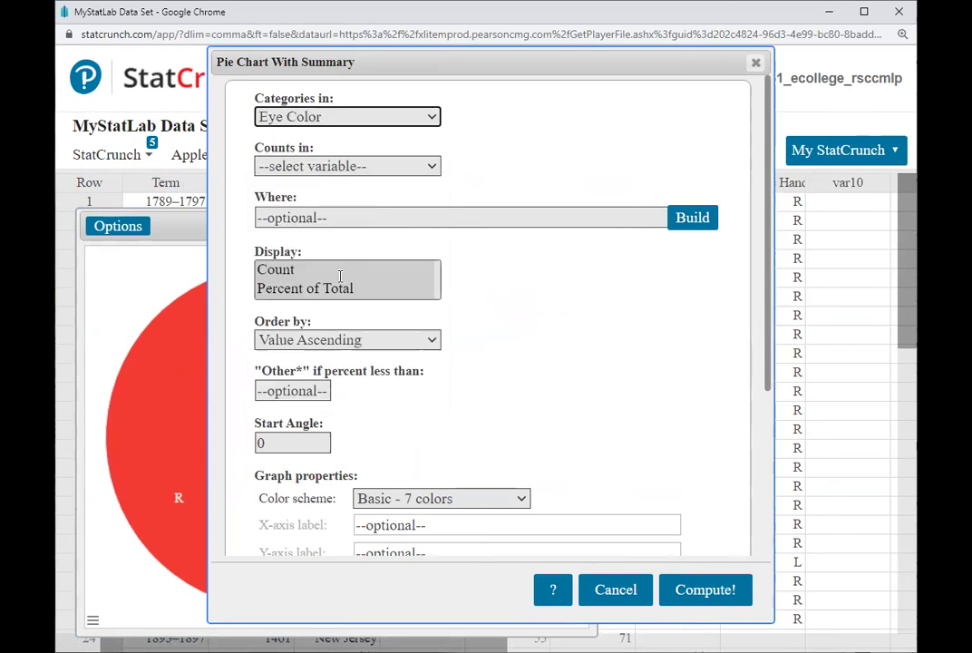
{"action": "left_click", "coordinate": [357, 169]}
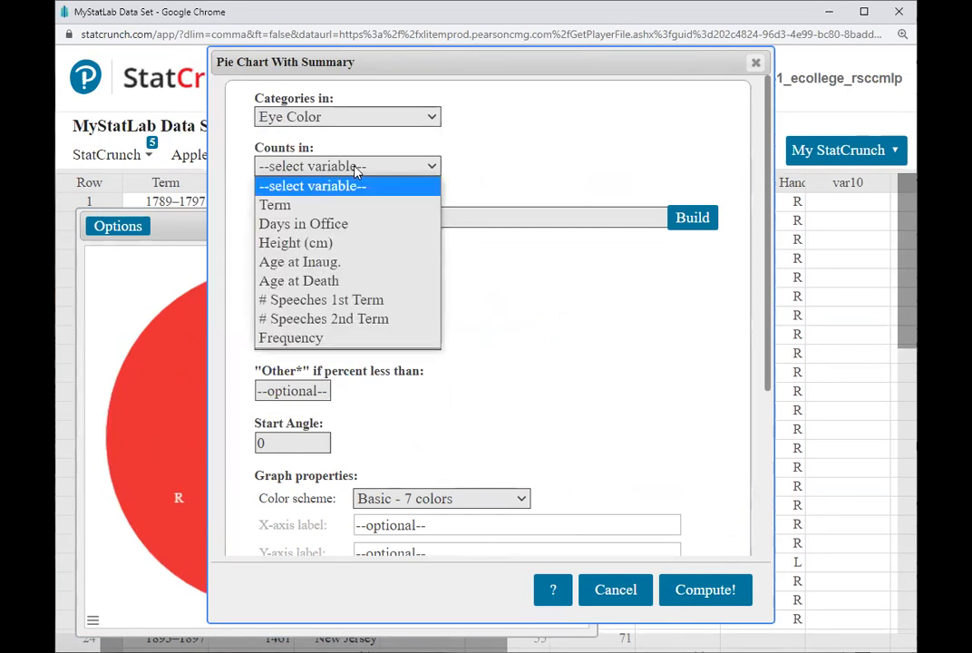
{"action": "left_click", "coordinate": [344, 343]}
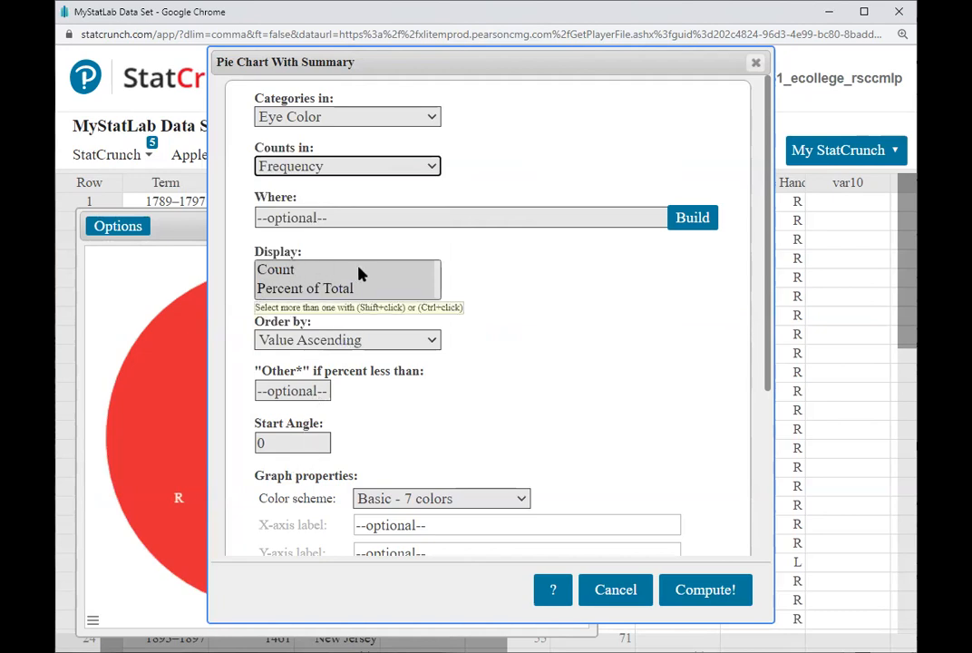
Order the slices by Worksheet, compute the Eye Color pie chart and place it fully in view.
{"action": "left_click", "coordinate": [372, 341]}
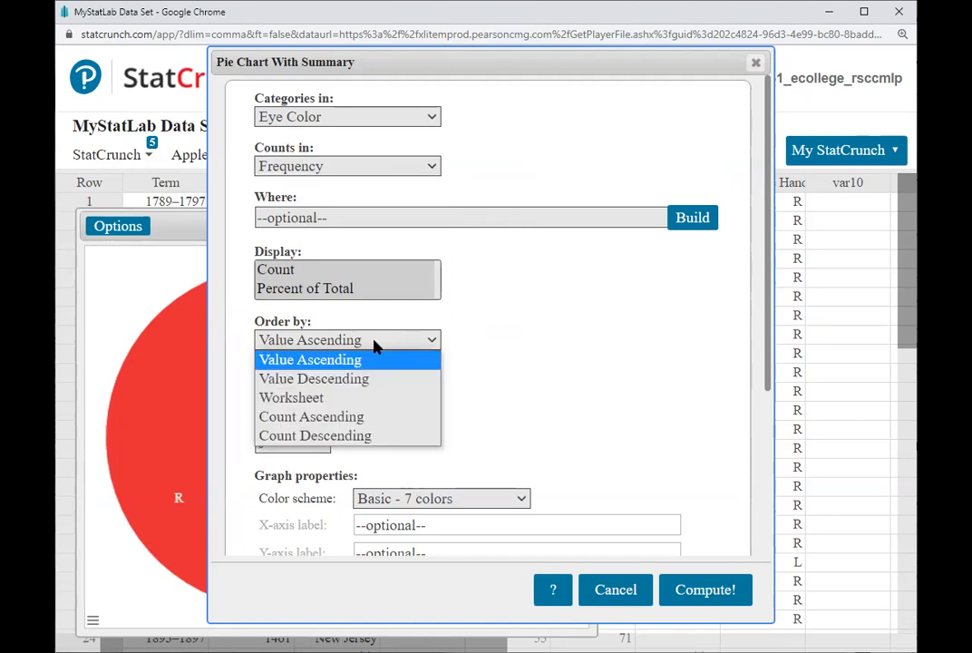
{"action": "left_click", "coordinate": [380, 400]}
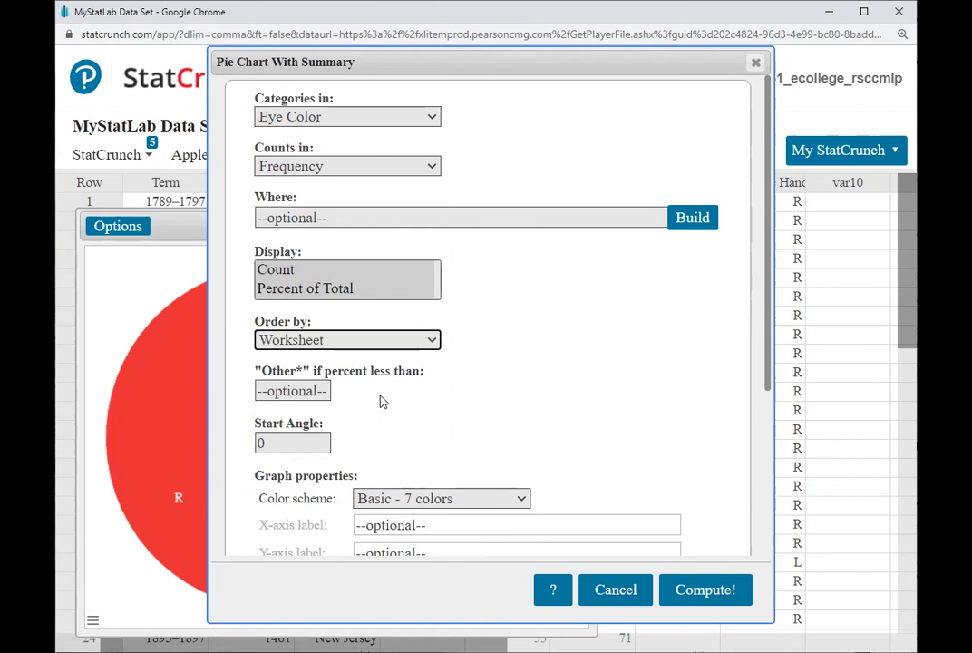
{"action": "left_click", "coordinate": [733, 587]}
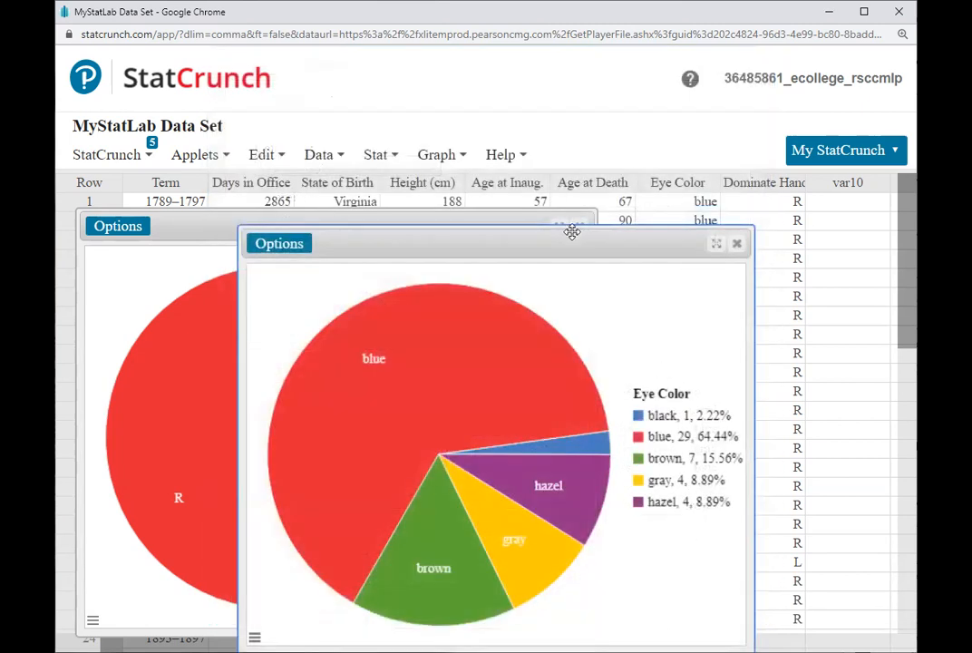
{"action": "left_click_drag", "start_coordinate": [573, 243], "coordinate": [623, 181]}
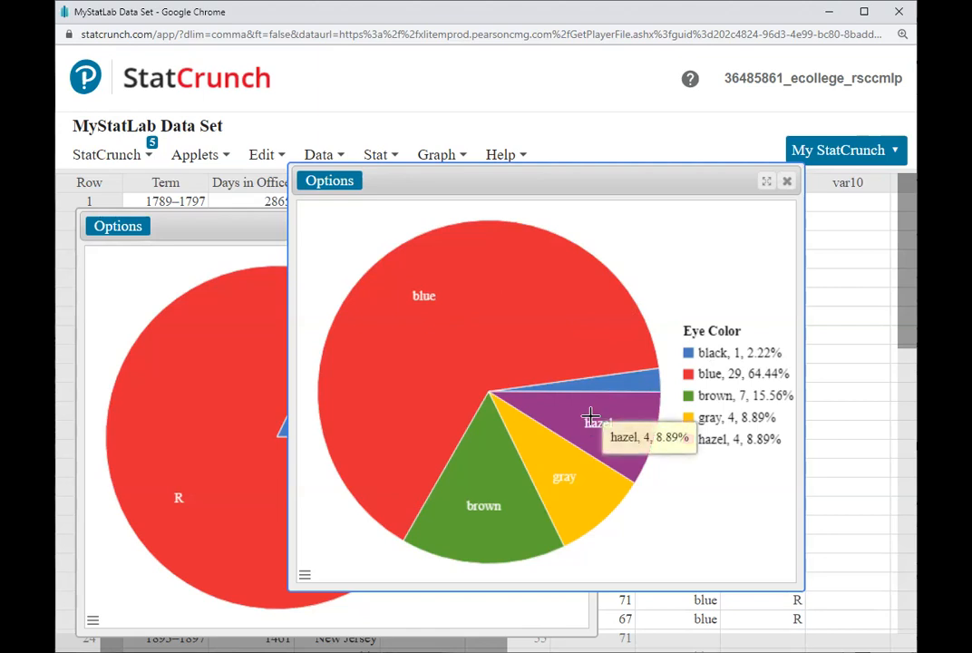
{"action": "mouse_move", "coordinate": [615, 383]}
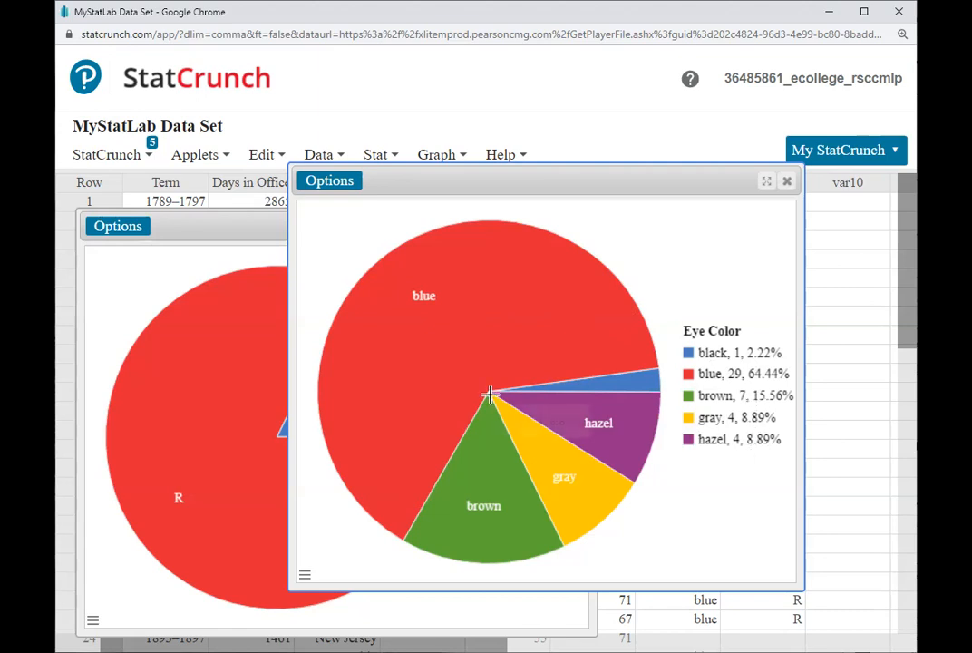
{"action": "mouse_move", "coordinate": [445, 370]}
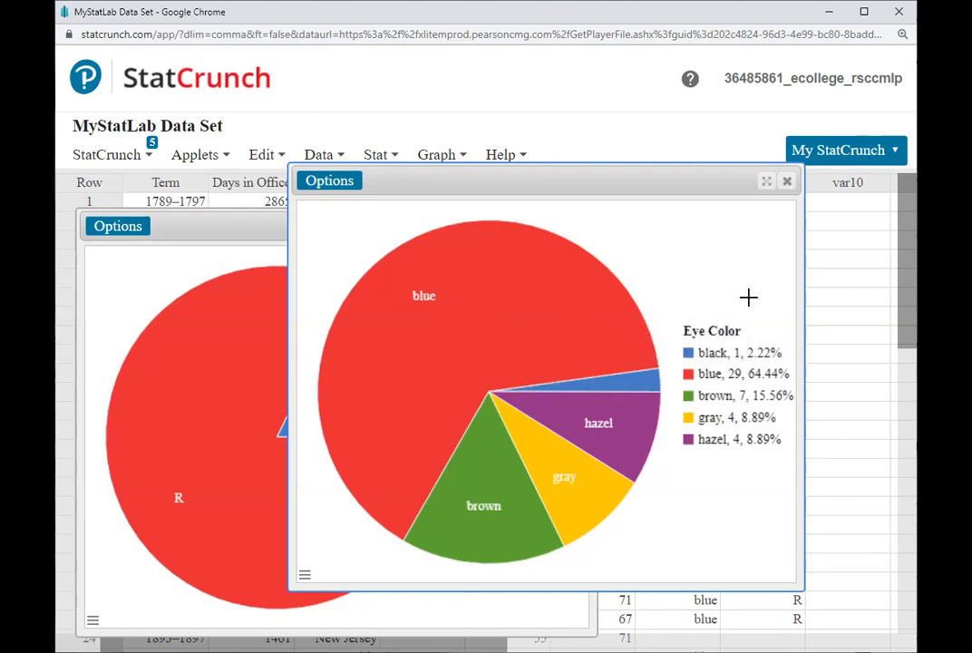
Close both pie charts and mark the Pie Charts topic in Notepad with a closing asterisk.
{"action": "left_click", "coordinate": [788, 181]}
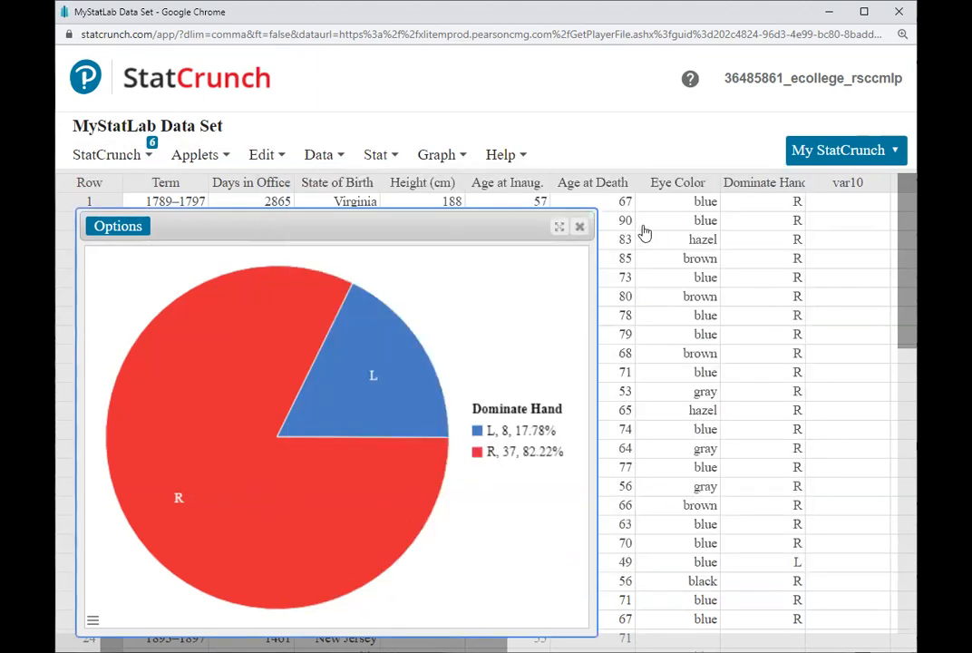
{"action": "left_click", "coordinate": [580, 226]}
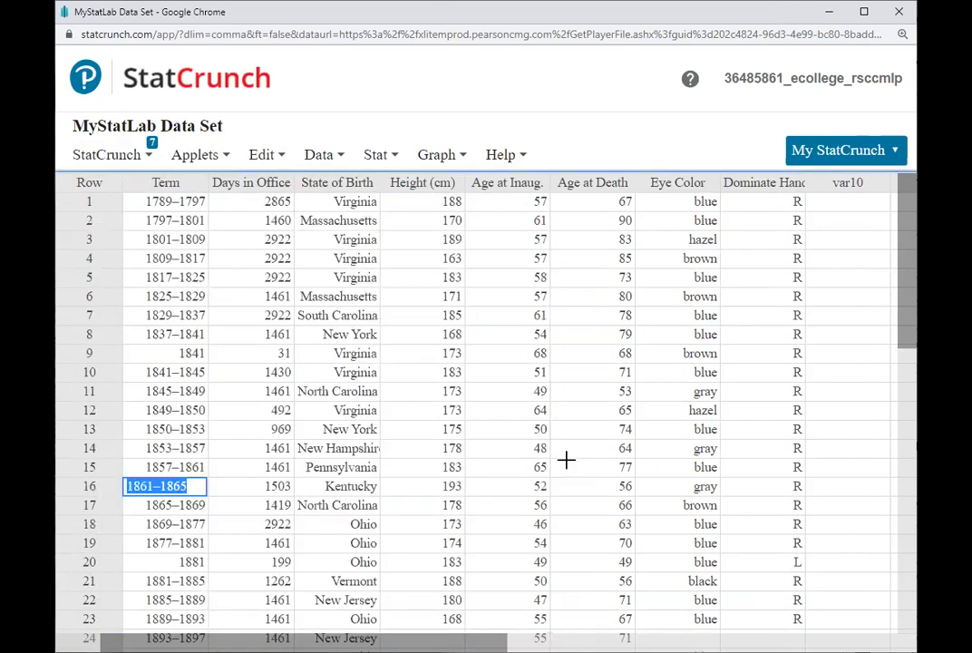
{"action": "key", "text": "alt+Tab"}
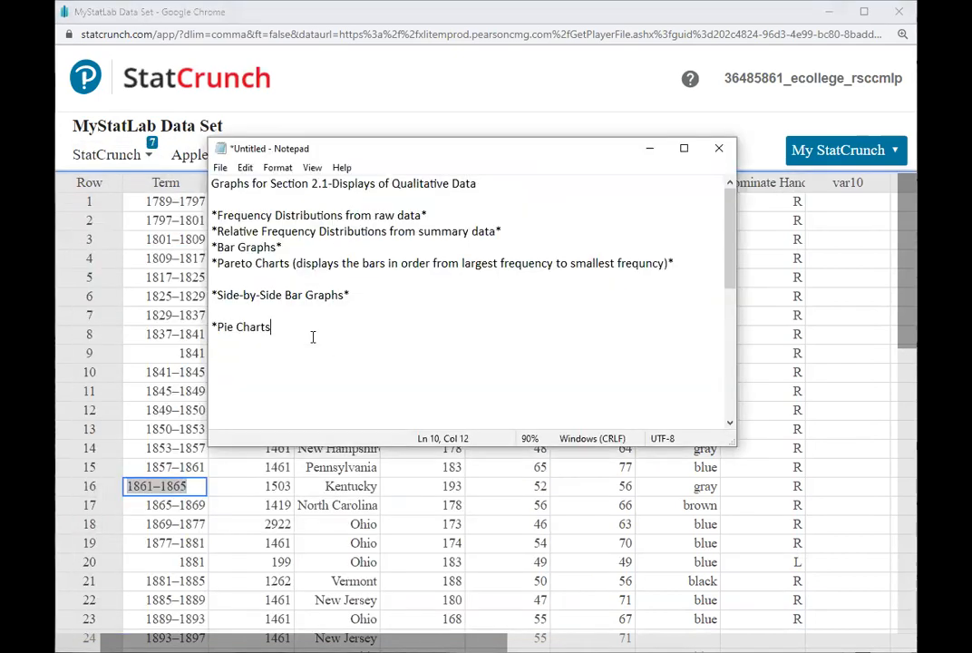
{"action": "type", "text": "*"}
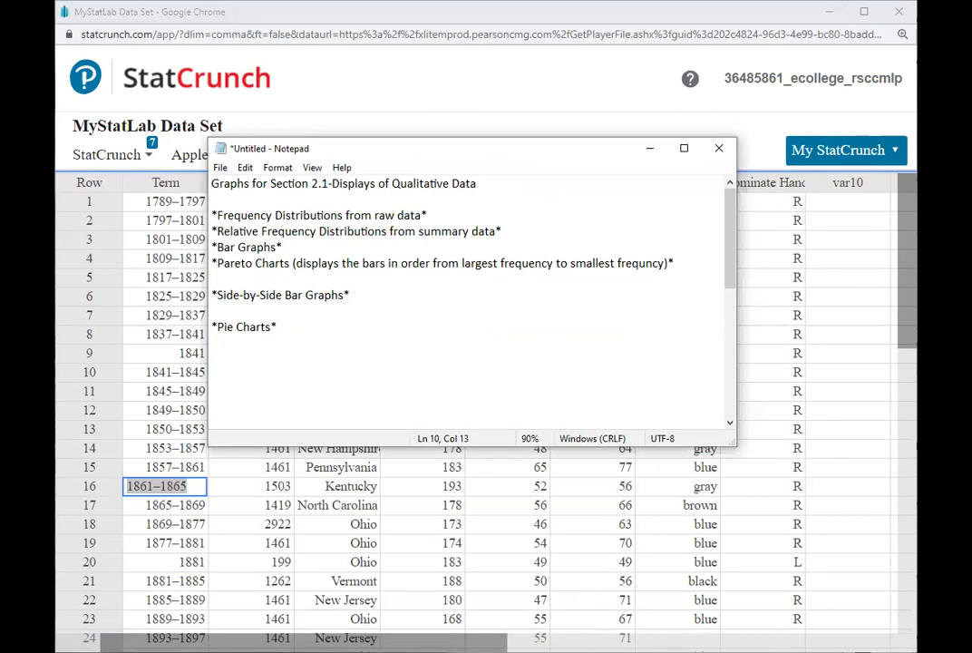